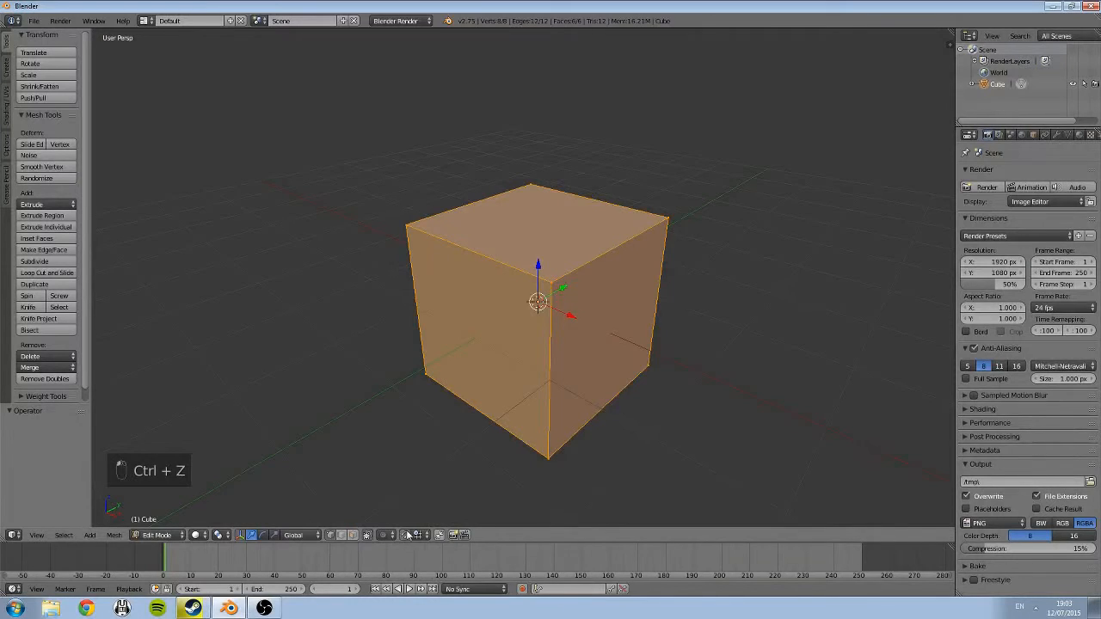
Set the snap element to Increment for transforming the cube.
{"action": "left_click", "coordinate": [417, 535]}
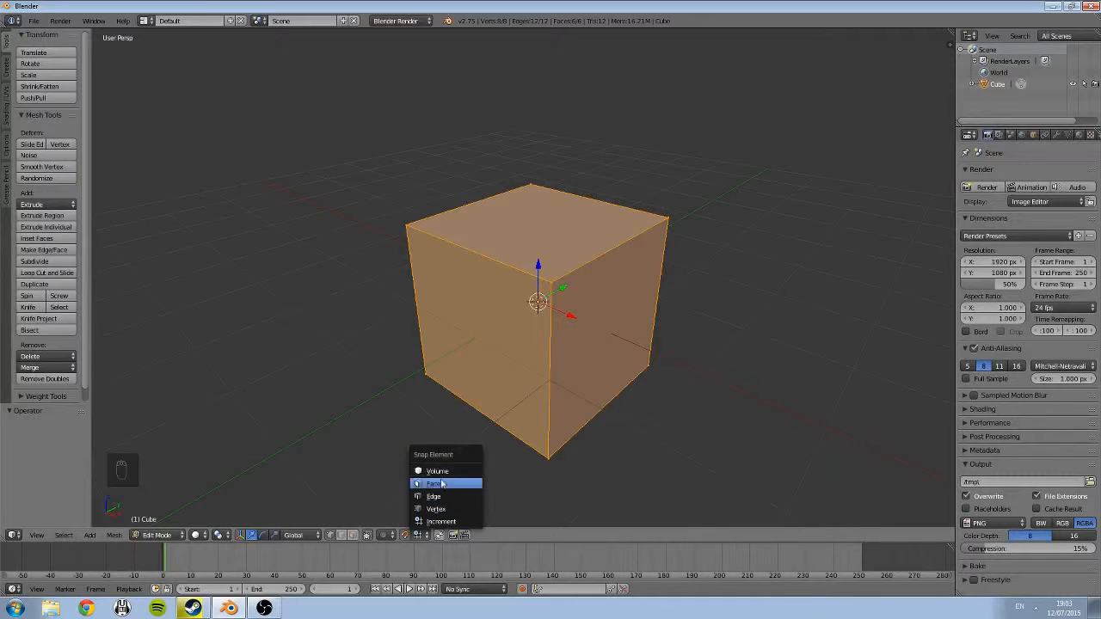
{"action": "left_click", "coordinate": [421, 523]}
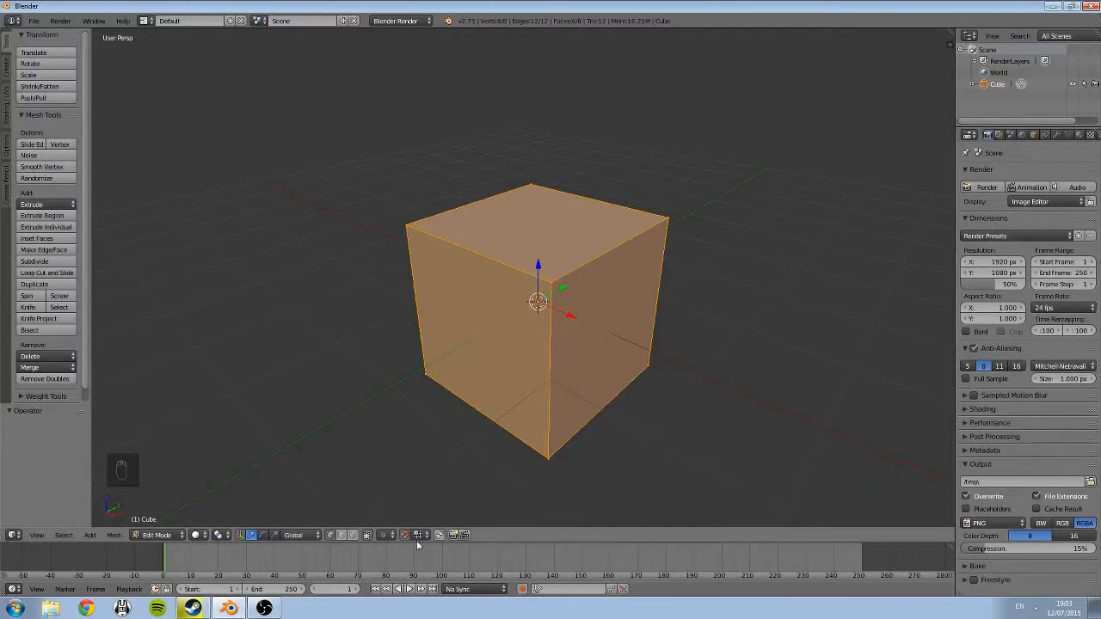
Try to scale the cube along the X axis with increment snapping.
{"action": "middle_click_drag", "start_coordinate": [683, 329], "coordinate": [705, 335]}
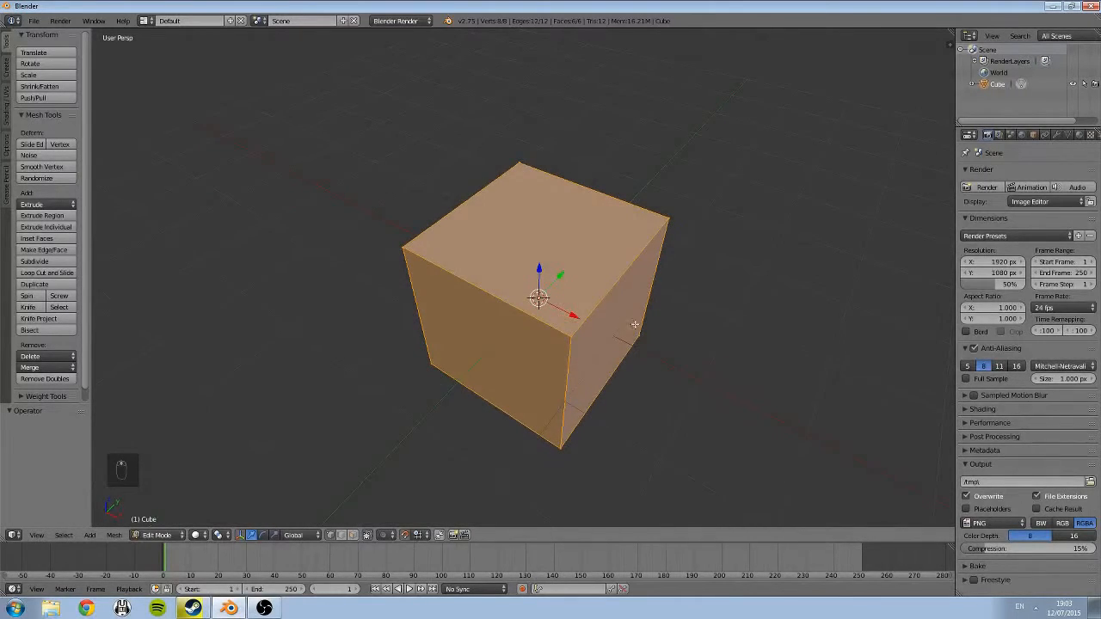
{"action": "middle_click_drag", "start_coordinate": [725, 341], "coordinate": [750, 401]}
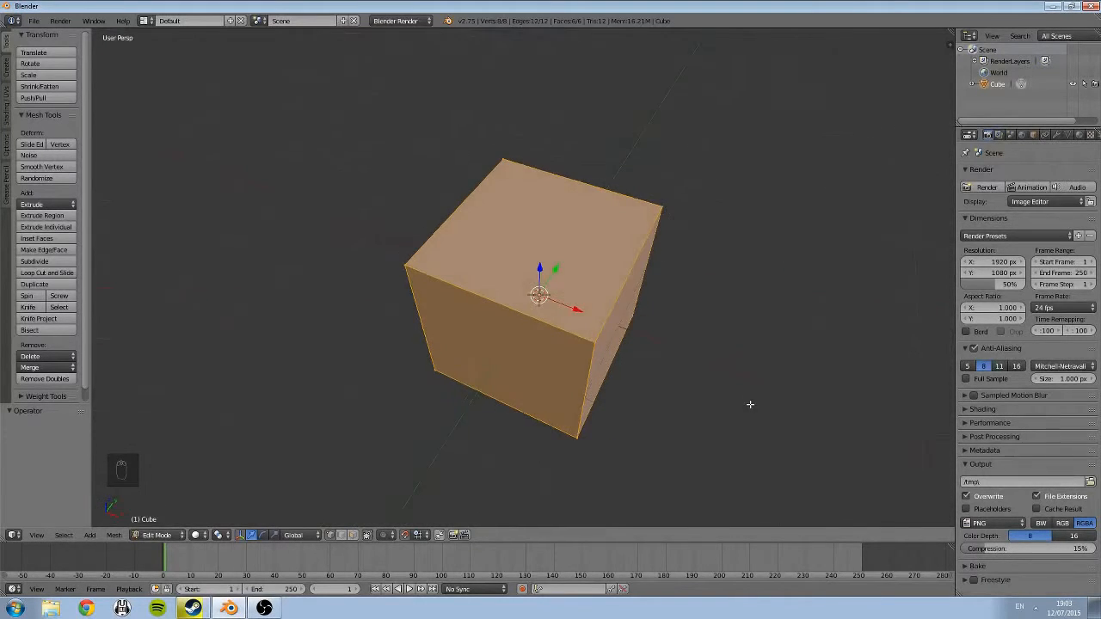
{"action": "key", "text": "s"}
{"action": "key", "text": "x"}
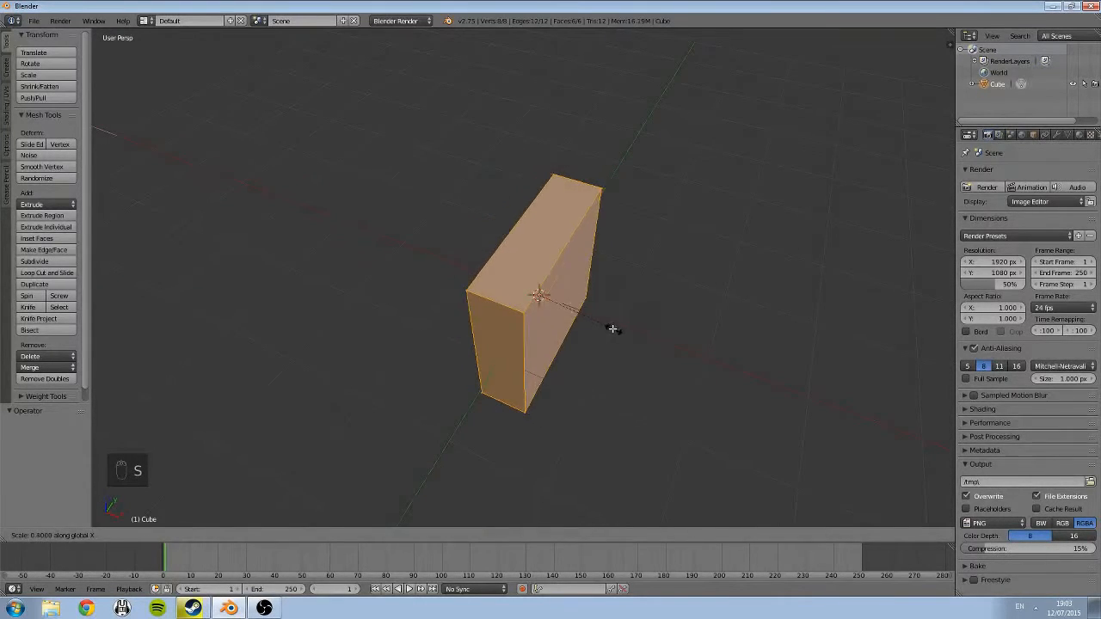
{"action": "left_click", "coordinate": [601, 325]}
{"action": "key", "text": "ctrl+z"}
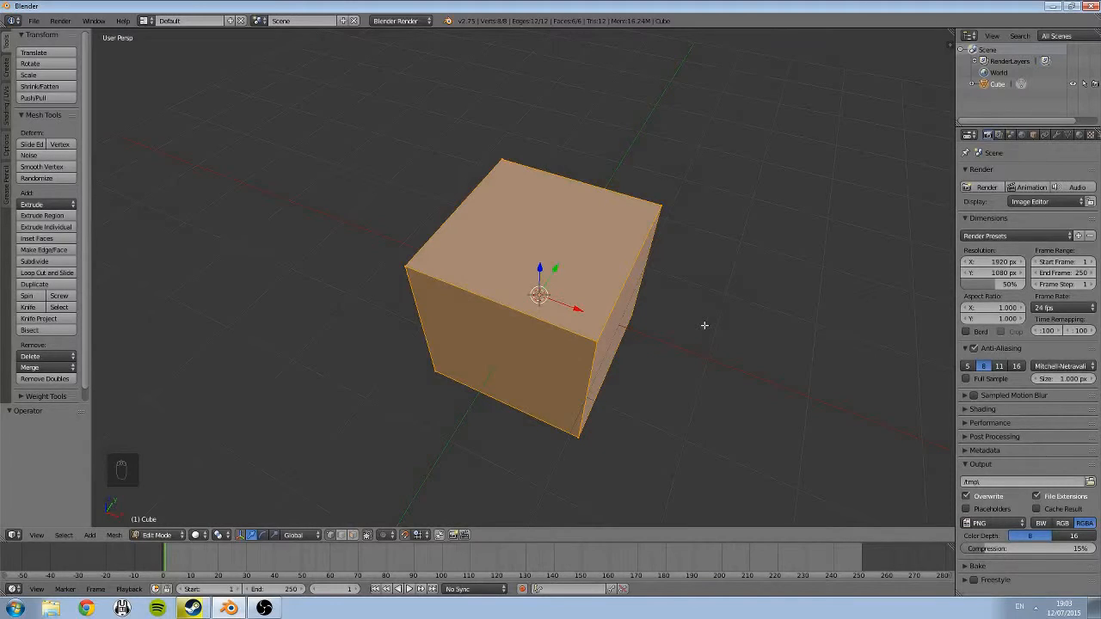
Switch to the top view and toggle between perspective and orthographic projection, ending in orthographic.
{"action": "key", "text": "KP_7"}
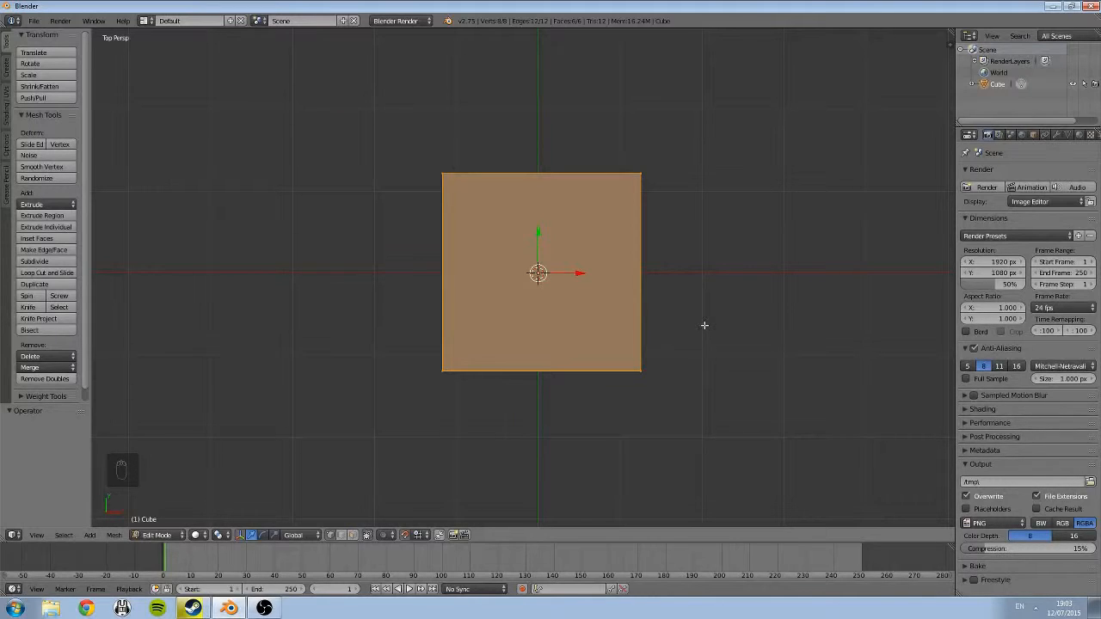
{"action": "key", "text": "KP_5"}
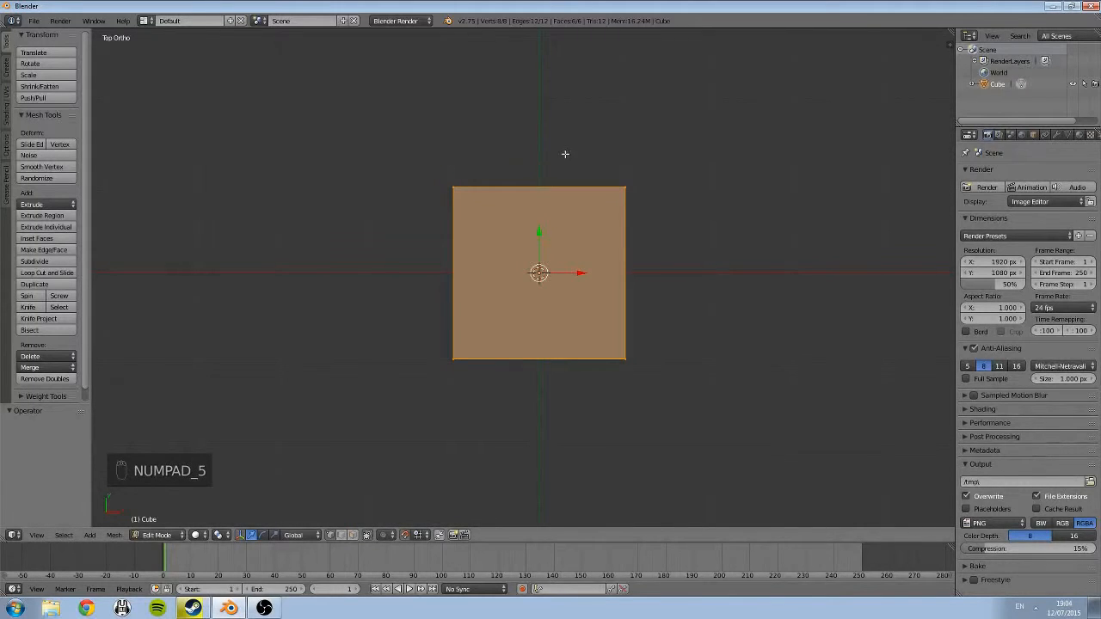
{"action": "key", "text": "KP_5"}
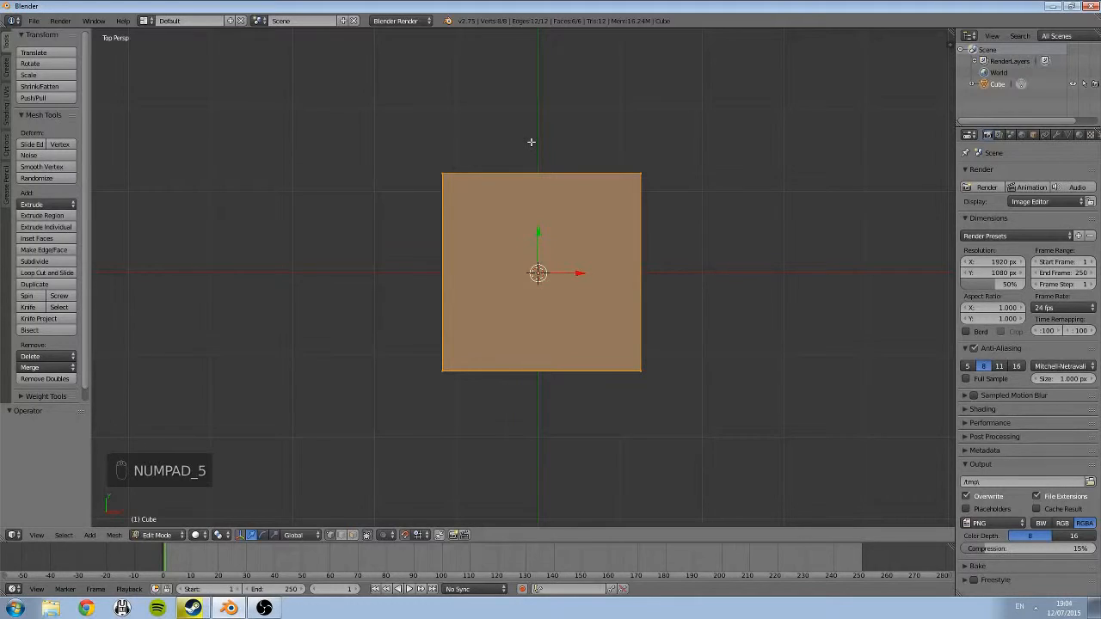
{"action": "key", "text": "KP_5"}
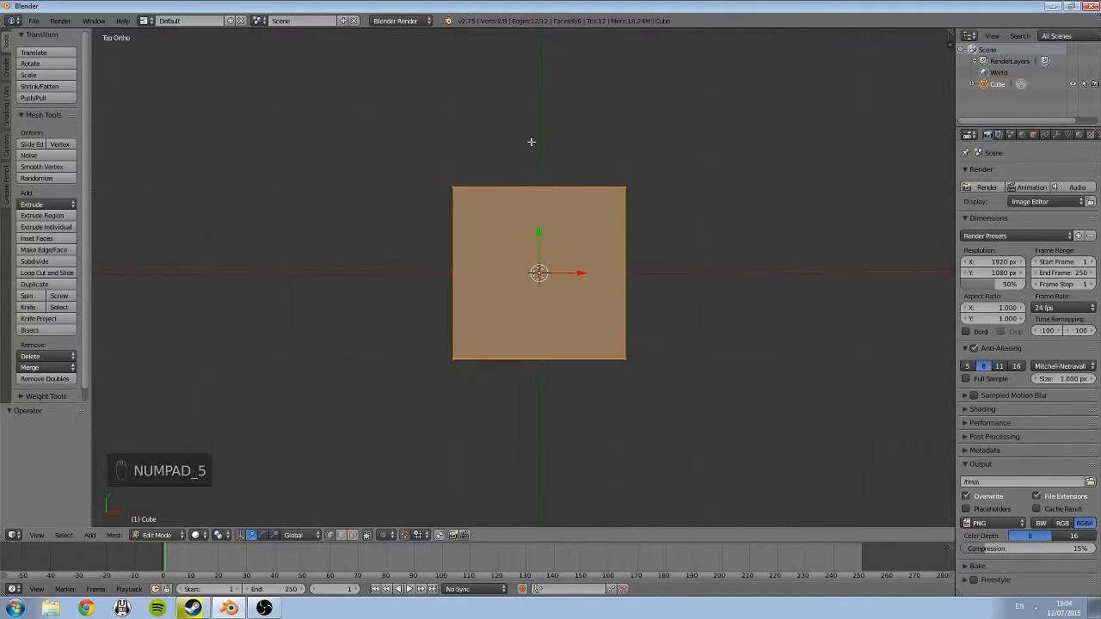
{"action": "key", "text": "KP_5"}
{"action": "key", "text": "KP_5"}
{"action": "key", "text": "KP_5"}
{"action": "key", "text": "KP_5"}
{"action": "key", "text": "KP_5"}
{"action": "key", "text": "KP_5"}
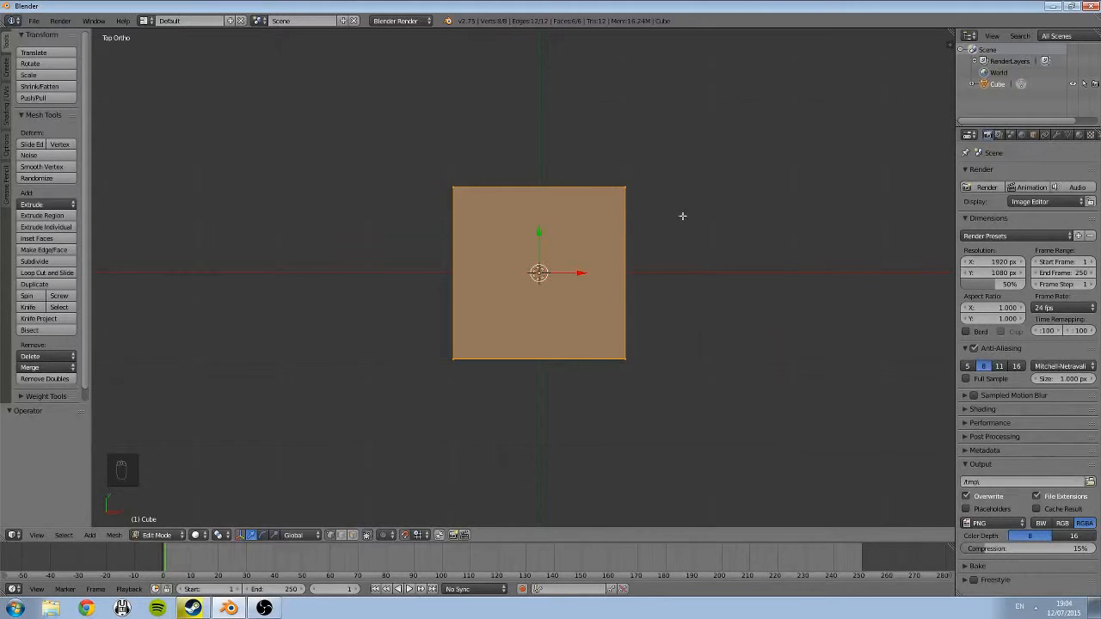
Scale the whole cube to 0.1 along the X axis.
{"action": "key", "text": "s"}
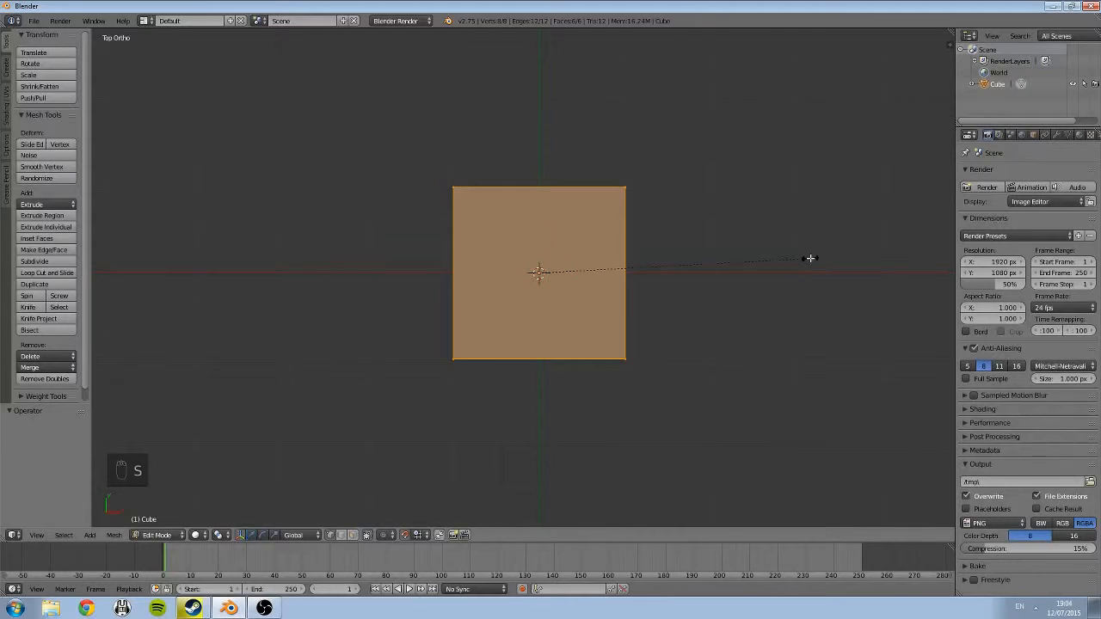
{"action": "key", "text": "x"}
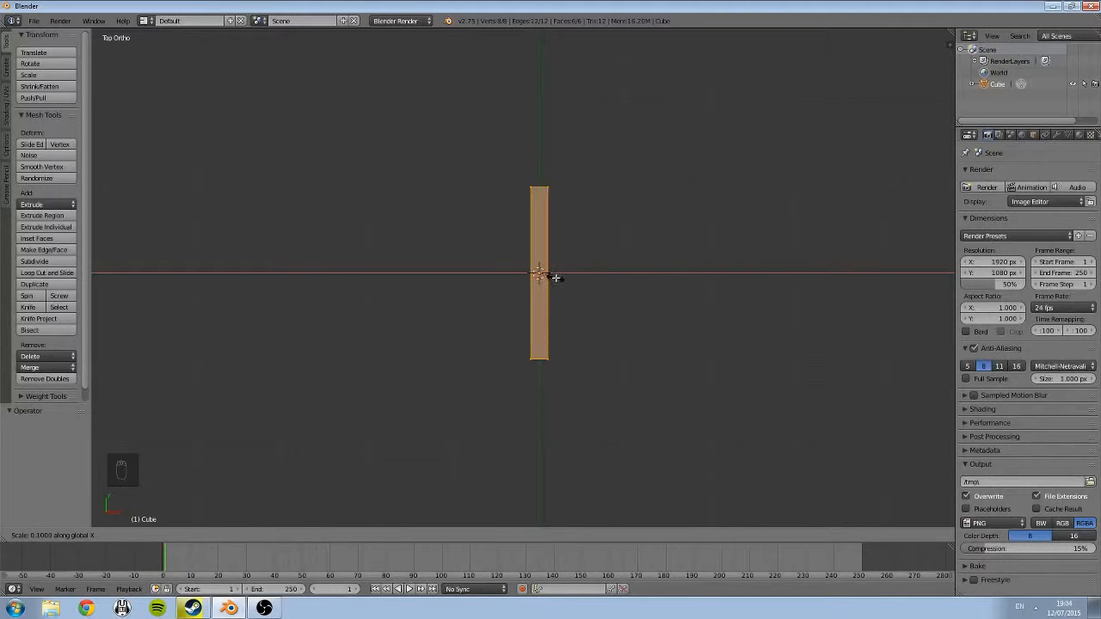
{"action": "left_click", "coordinate": [554, 276]}
{"action": "scroll", "coordinate": [612, 307], "scroll_direction": "up", "scroll_amount": 10}
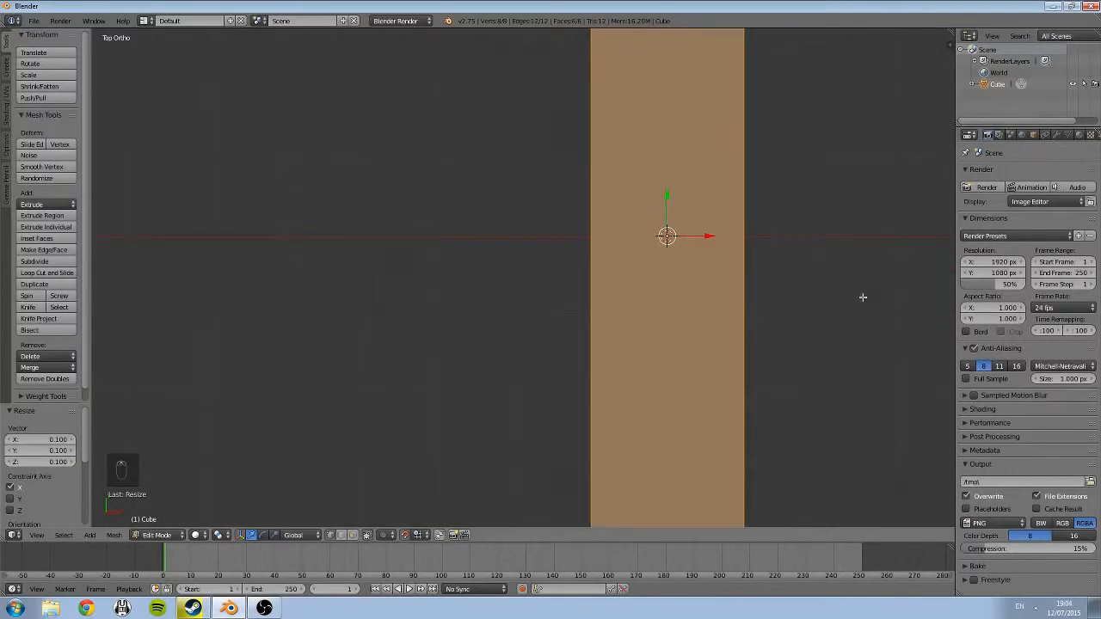
{"action": "middle_click_drag", "start_coordinate": [863, 297], "coordinate": [776, 315], "text": "shift"}
{"action": "key", "text": "s"}
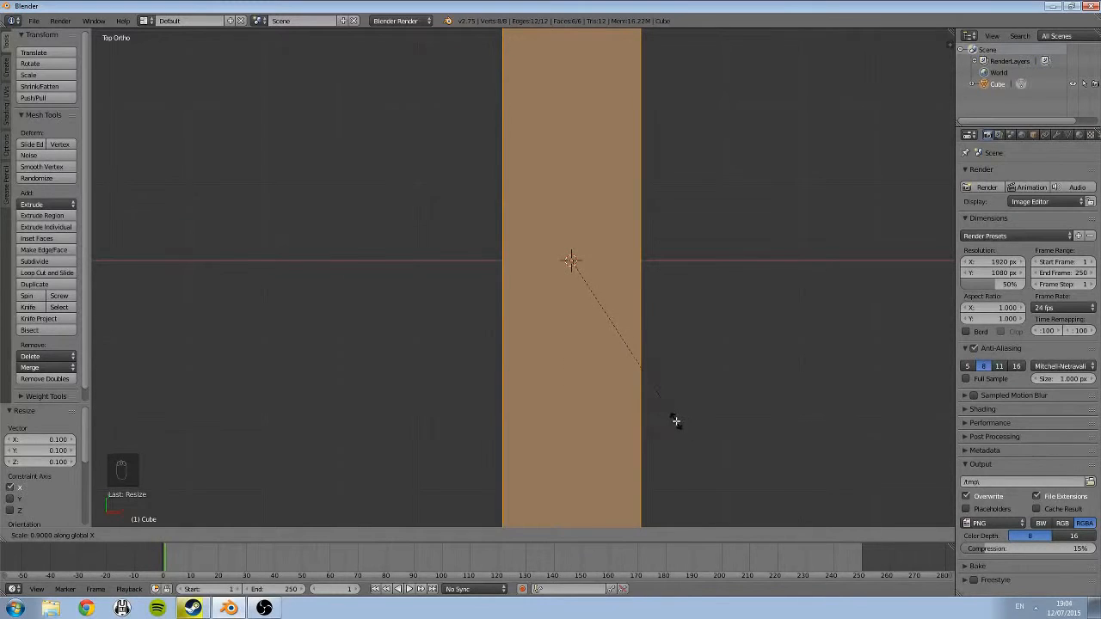
{"action": "right_click", "coordinate": [766, 337]}
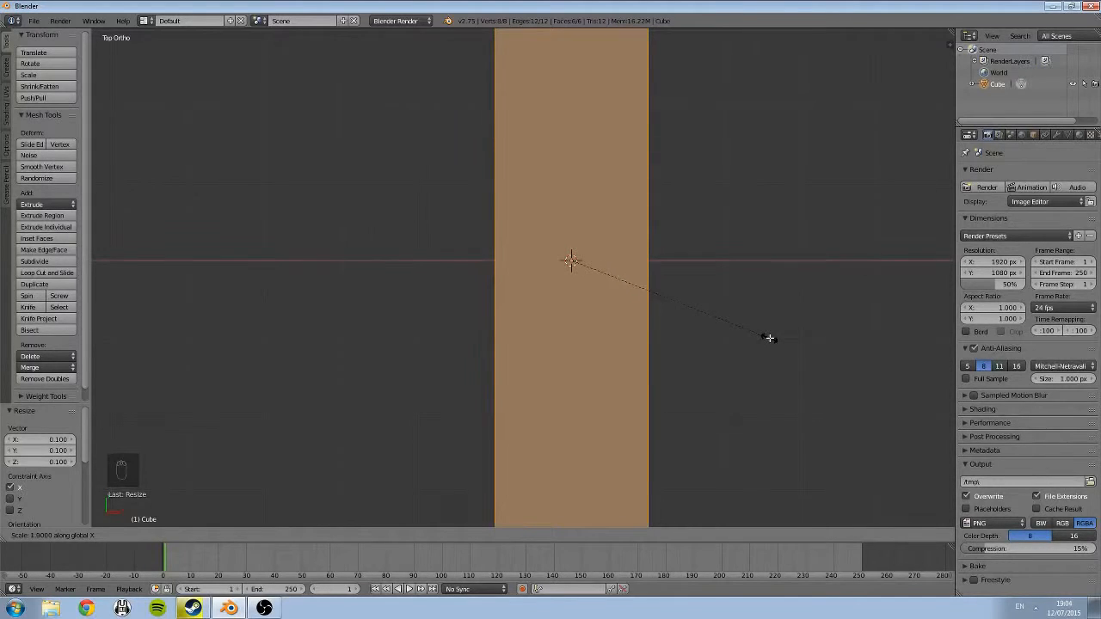
Deselect the mesh and switch the viewport to wireframe shading to look over the thin block.
{"action": "scroll", "coordinate": [499, 307], "scroll_direction": "down", "scroll_amount": 3}
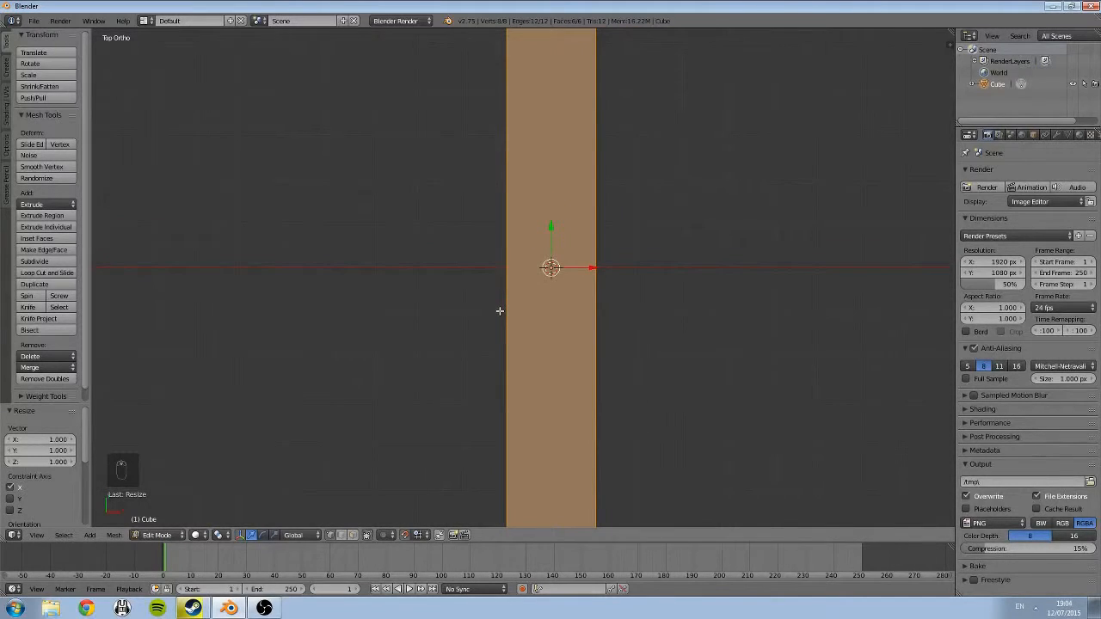
{"action": "key", "text": "a"}
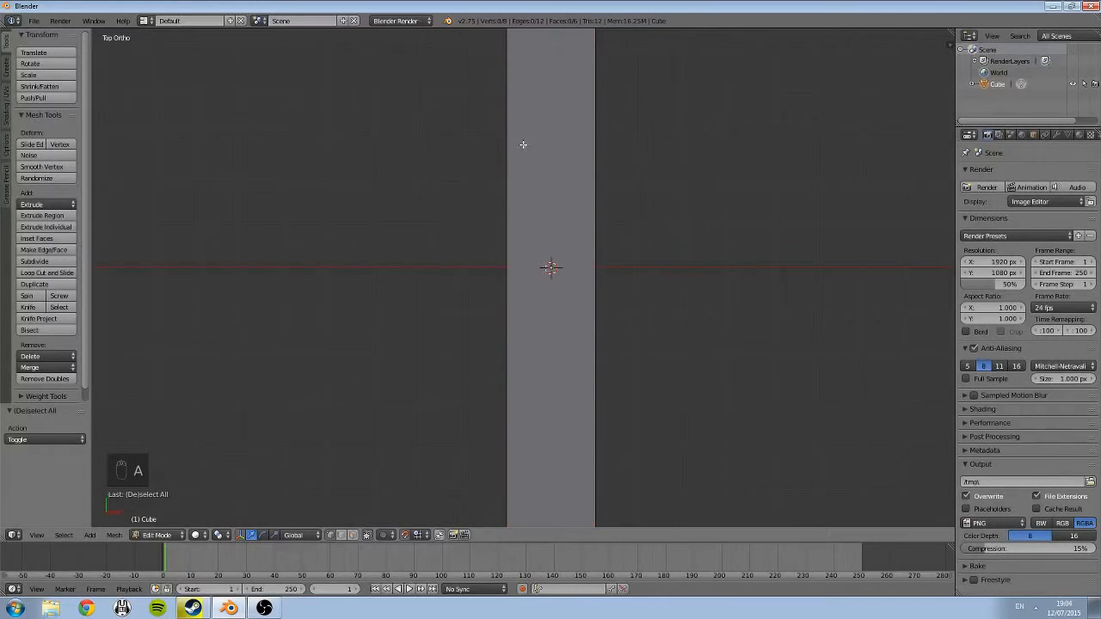
{"action": "middle_click_drag", "start_coordinate": [523, 144], "coordinate": [536, 475], "text": "shift"}
{"action": "middle_click_drag", "start_coordinate": [541, 187], "coordinate": [560, 240], "text": "shift"}
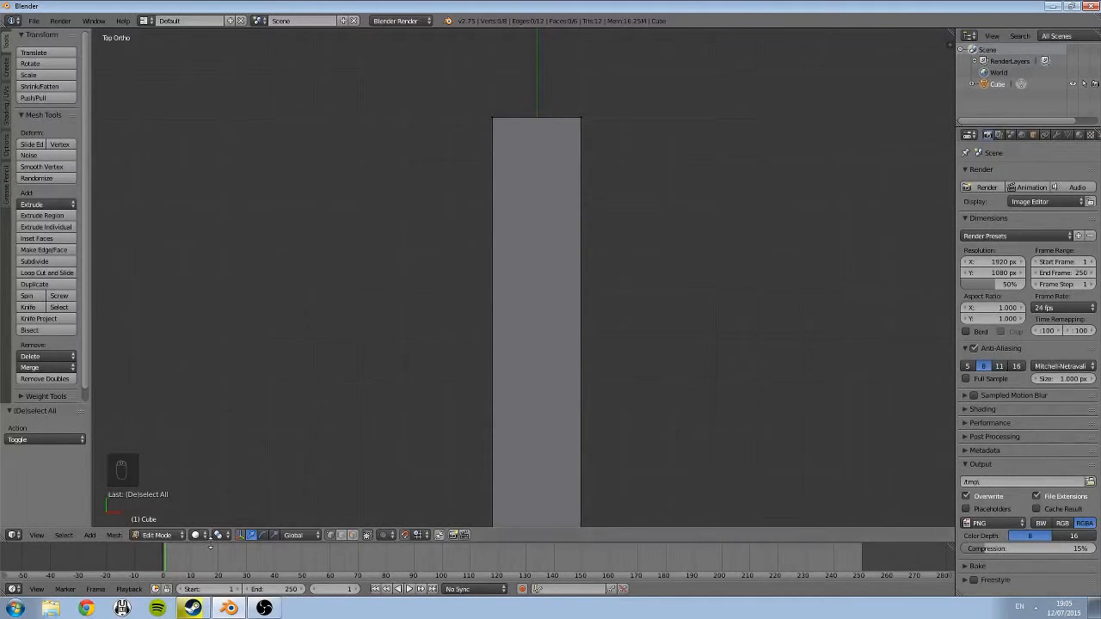
{"action": "left_click", "coordinate": [204, 533]}
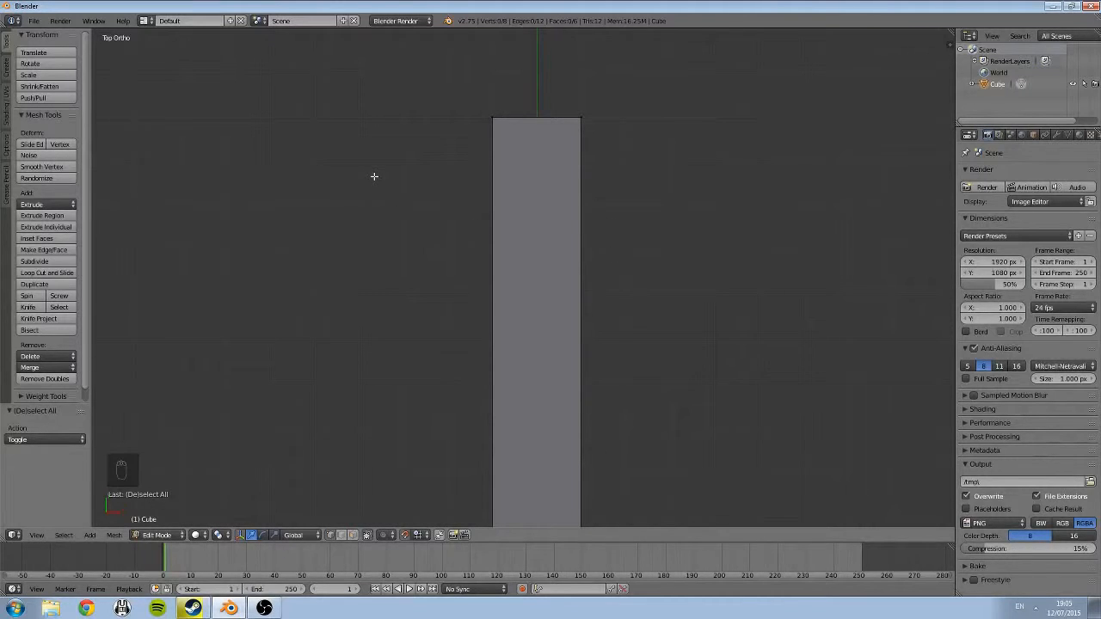
{"action": "key", "text": "z"}
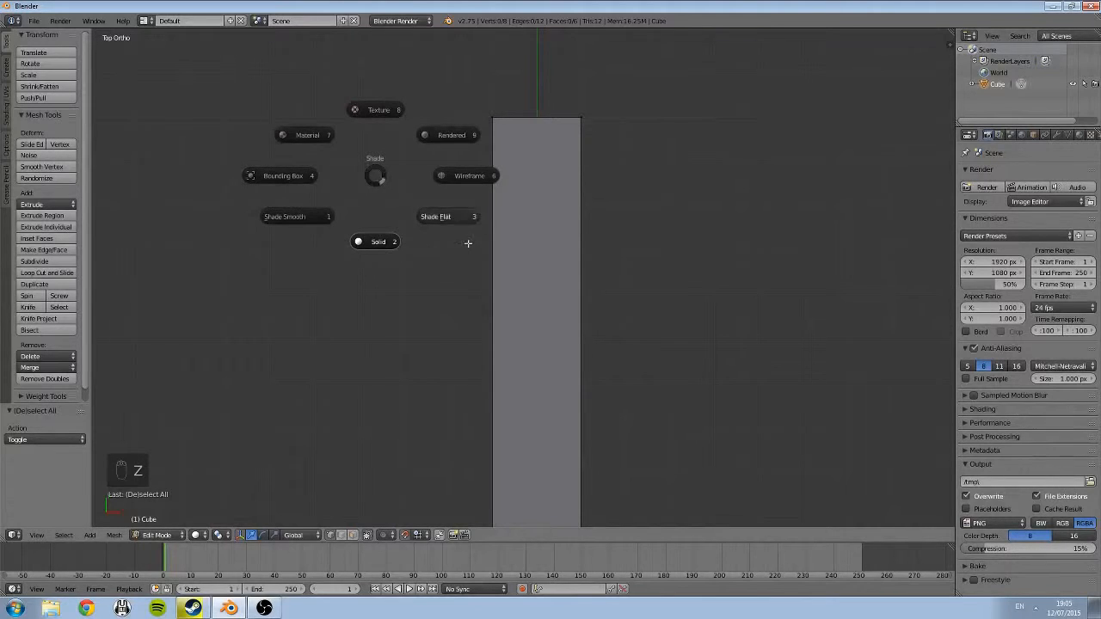
{"action": "left_click", "coordinate": [460, 176]}
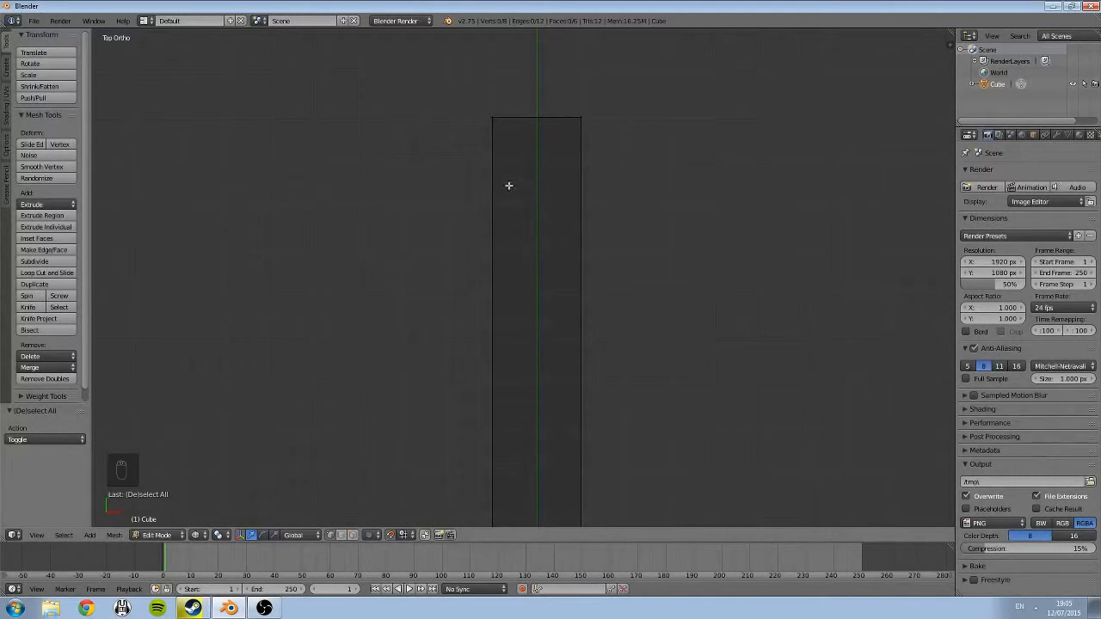
{"action": "middle_click_drag", "start_coordinate": [571, 257], "coordinate": [559, 412], "text": "shift"}
{"action": "scroll", "coordinate": [559, 419], "scroll_direction": "up", "scroll_amount": 5}
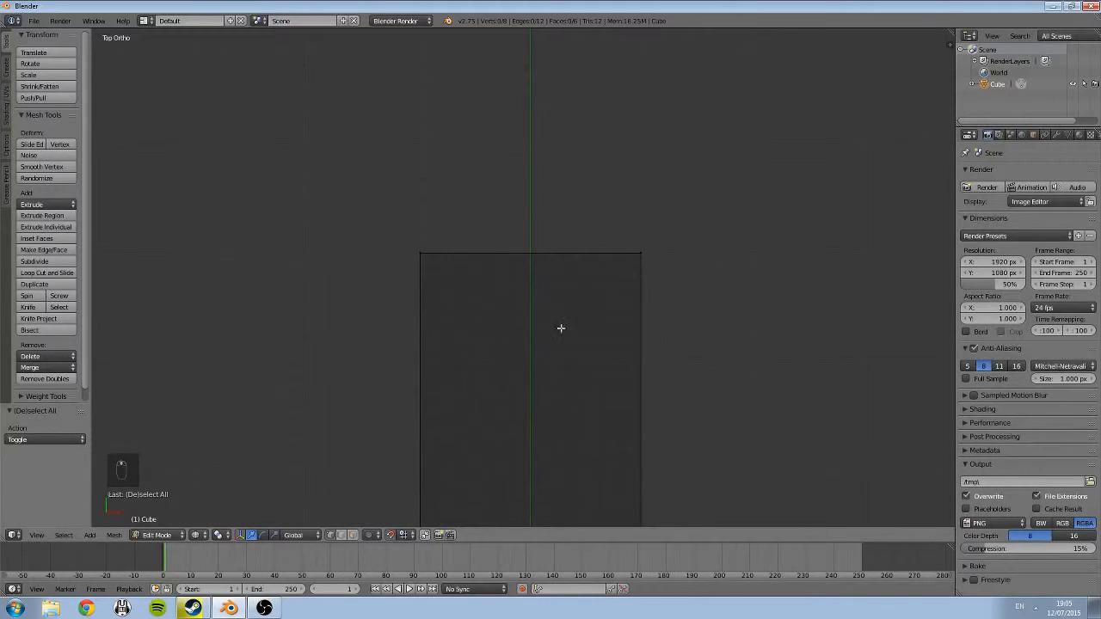
{"action": "scroll", "coordinate": [506, 321], "scroll_direction": "up", "scroll_amount": 4}
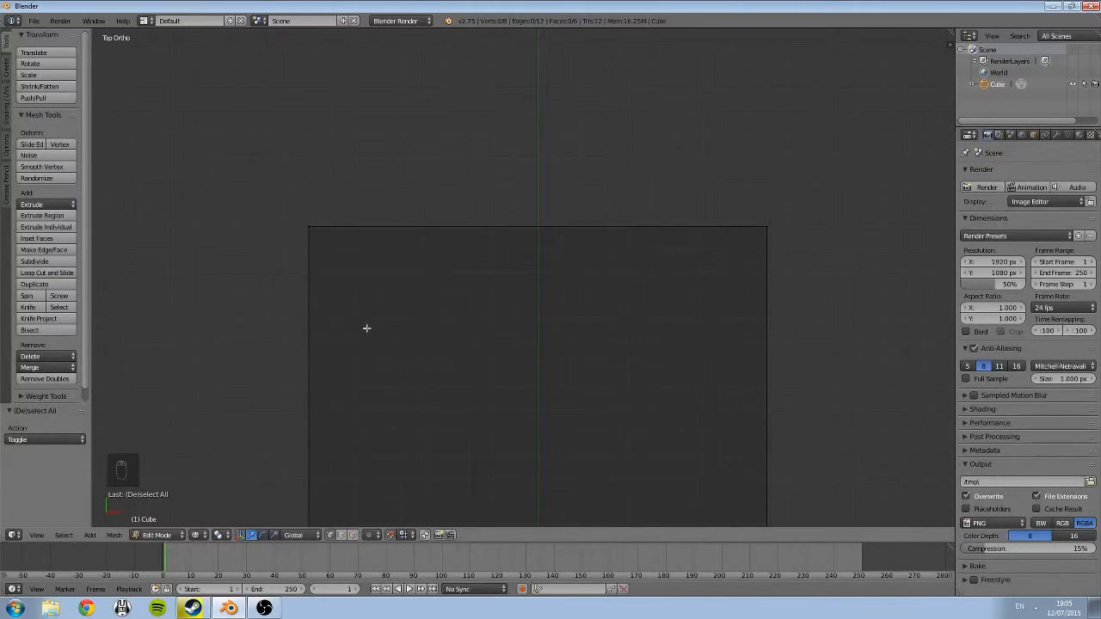
{"action": "scroll", "coordinate": [492, 339], "scroll_direction": "down", "scroll_amount": 9}
{"action": "scroll", "coordinate": [559, 445], "scroll_direction": "down", "scroll_amount": 3}
{"action": "middle_click_drag", "start_coordinate": [577, 442], "coordinate": [539, 176], "text": "shift"}
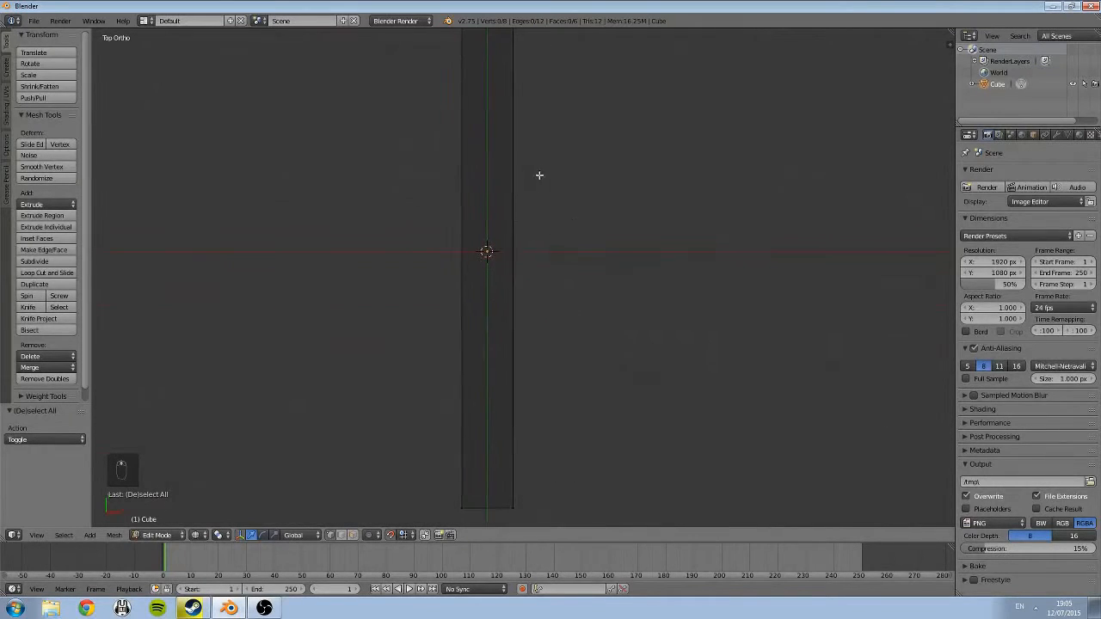
Return the viewport to solid shading with the whole block in view.
{"action": "key", "text": "z"}
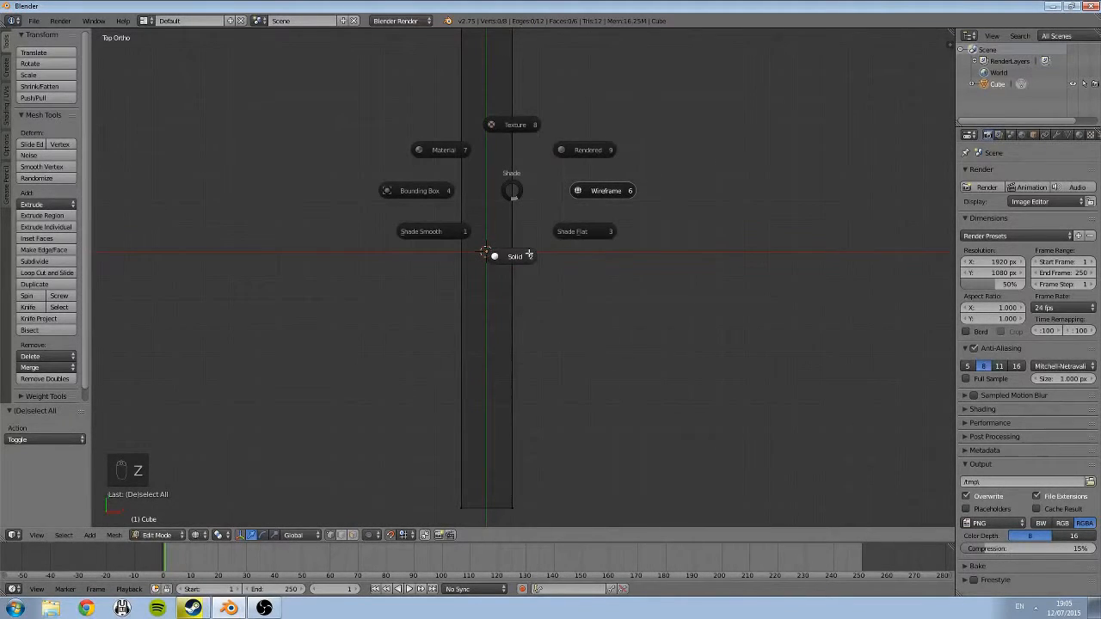
{"action": "left_click", "coordinate": [519, 243]}
{"action": "middle_click_drag", "start_coordinate": [516, 246], "coordinate": [491, 295], "text": "shift"}
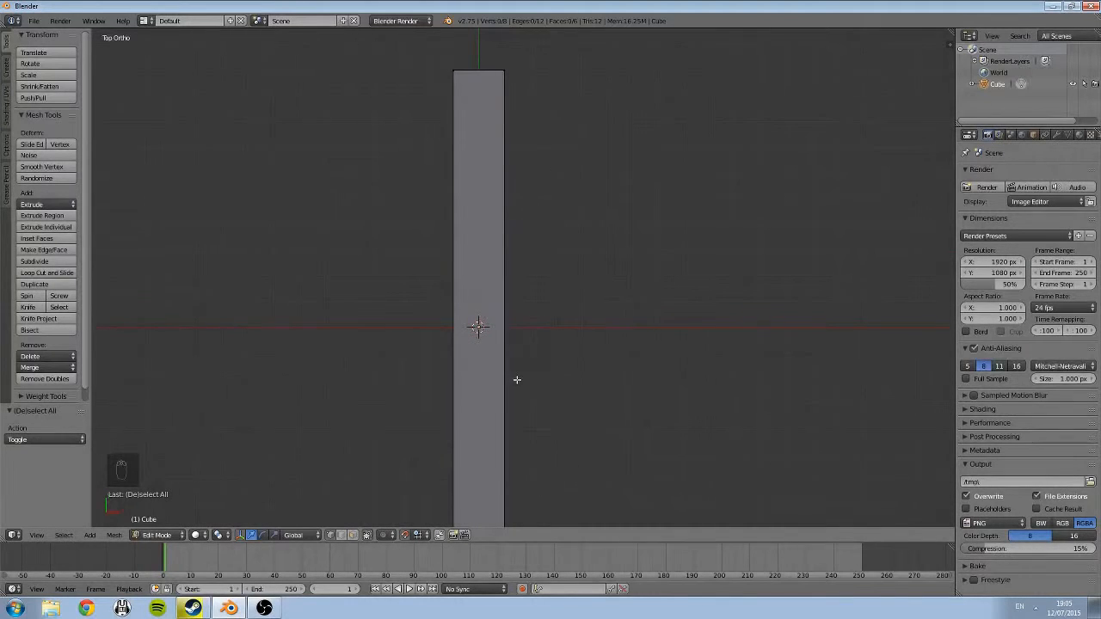
{"action": "scroll", "coordinate": [517, 380], "scroll_direction": "down", "scroll_amount": 3}
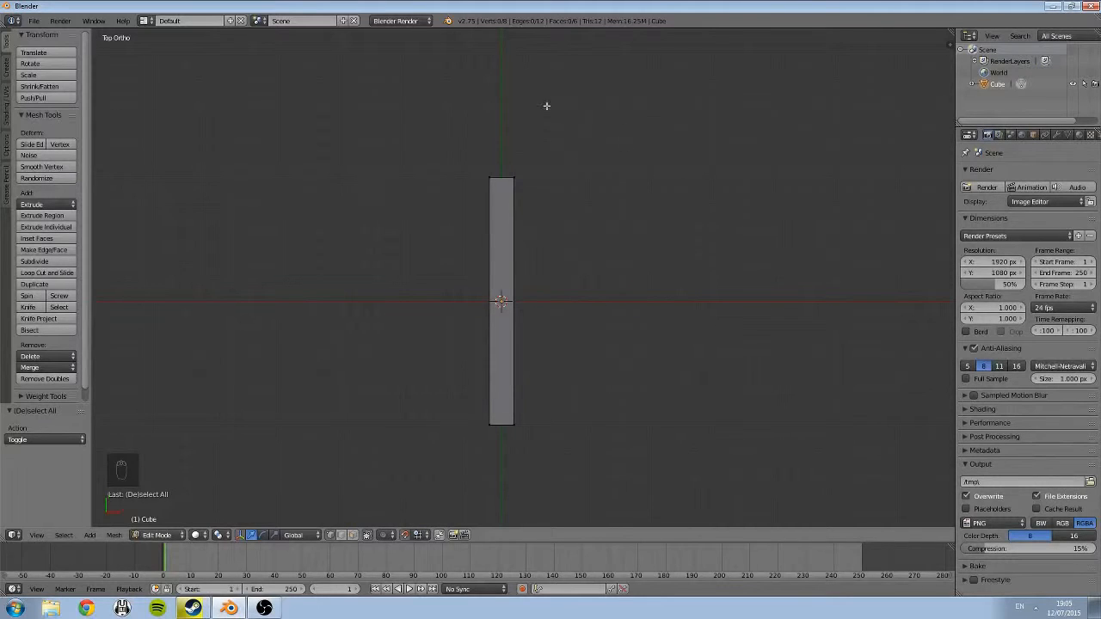
In the right orthographic view, select the whole mesh and scale it to 0.2 along the Y axis.
{"action": "middle_click_drag", "start_coordinate": [653, 463], "coordinate": [804, 412]}
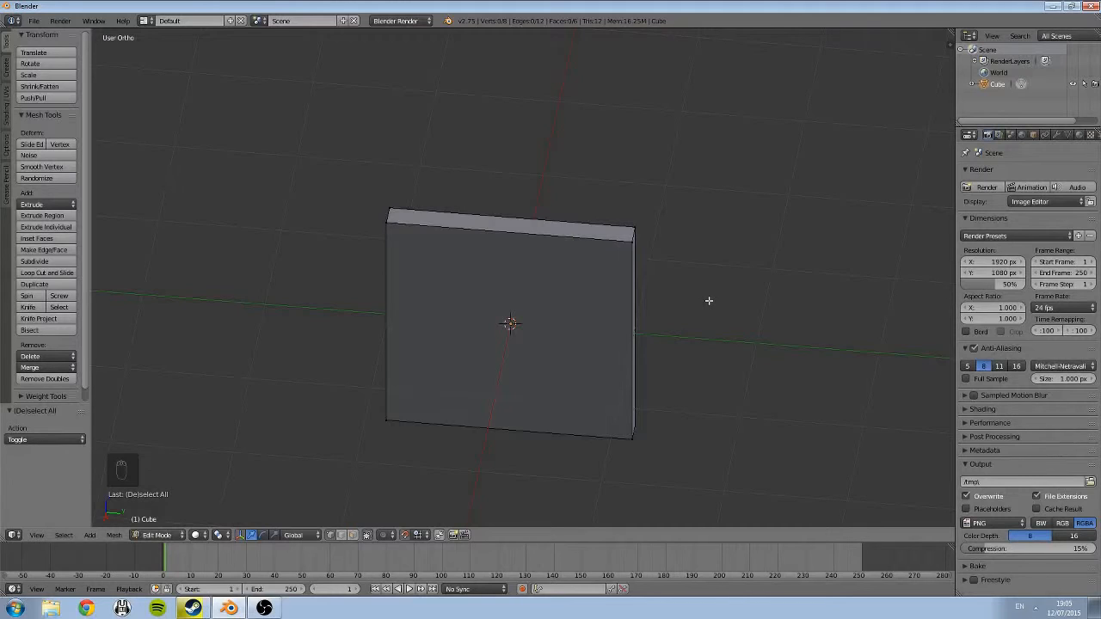
{"action": "key", "text": "KP_3"}
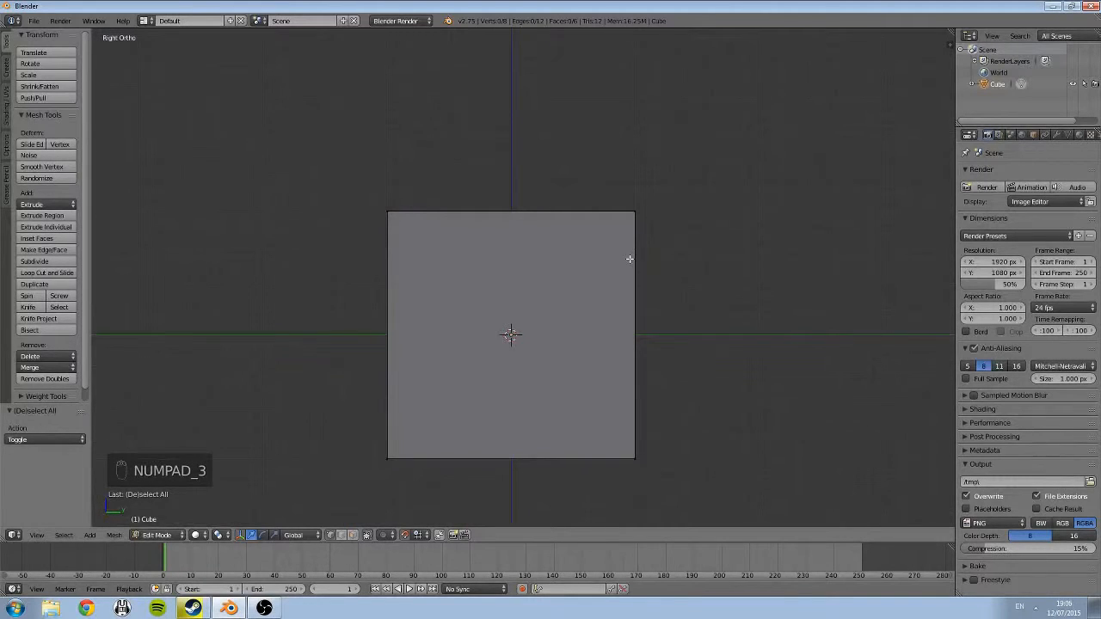
{"action": "key", "text": "y"}
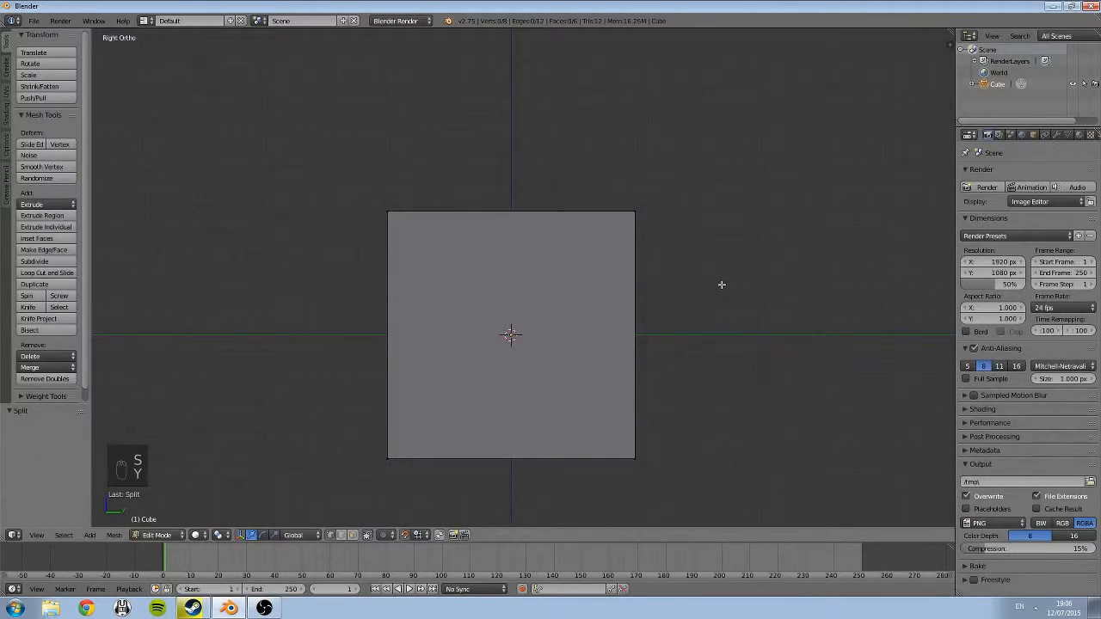
{"action": "key", "text": "a"}
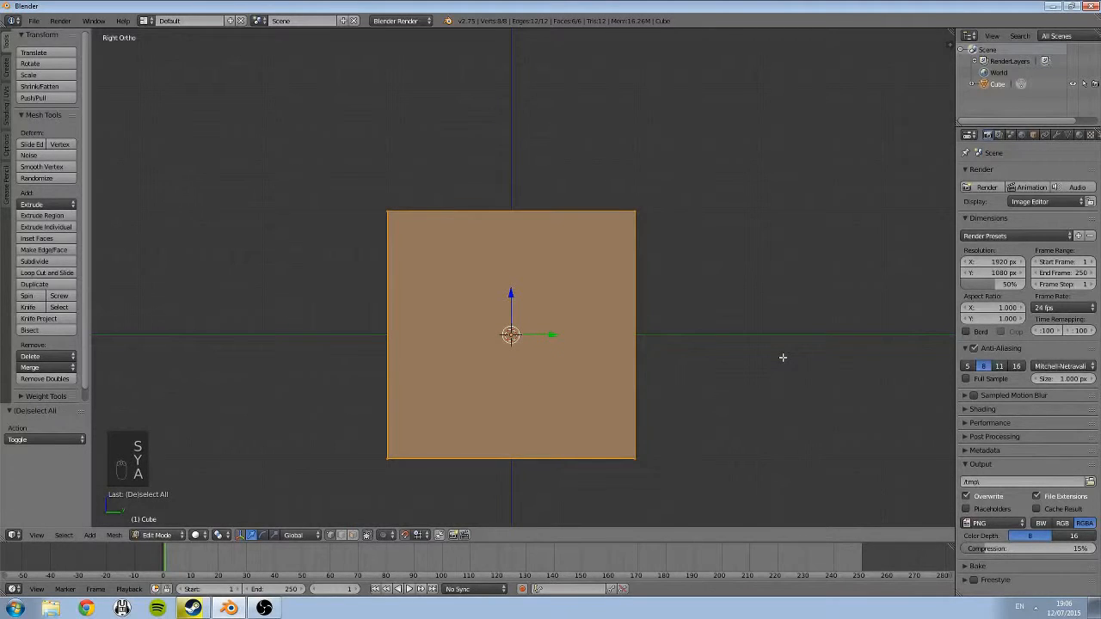
{"action": "key", "text": "s"}
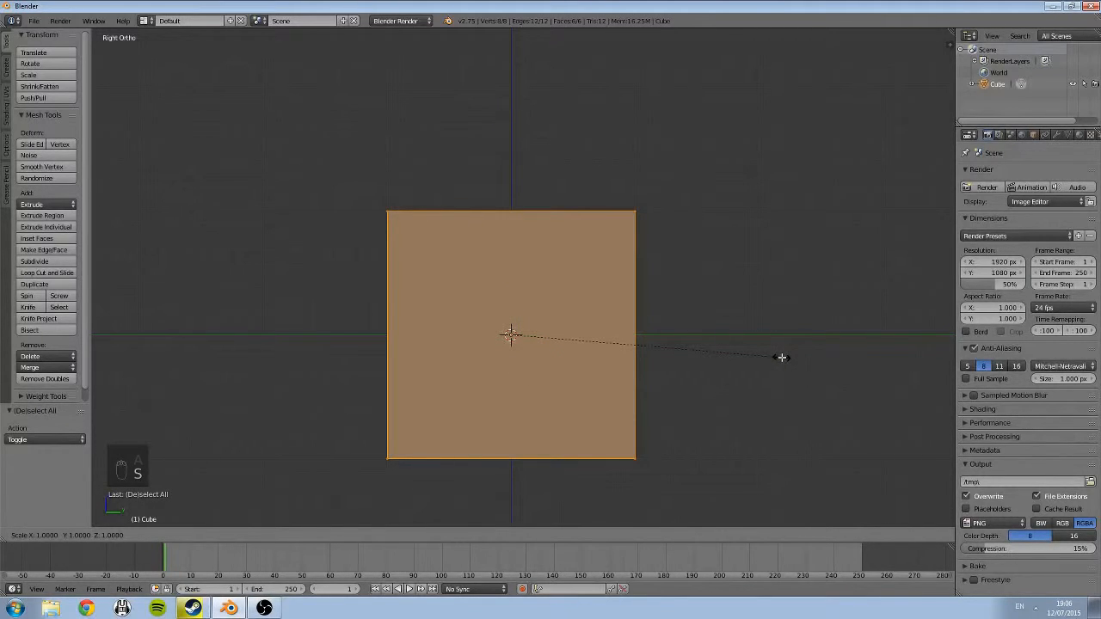
{"action": "key", "text": "y"}
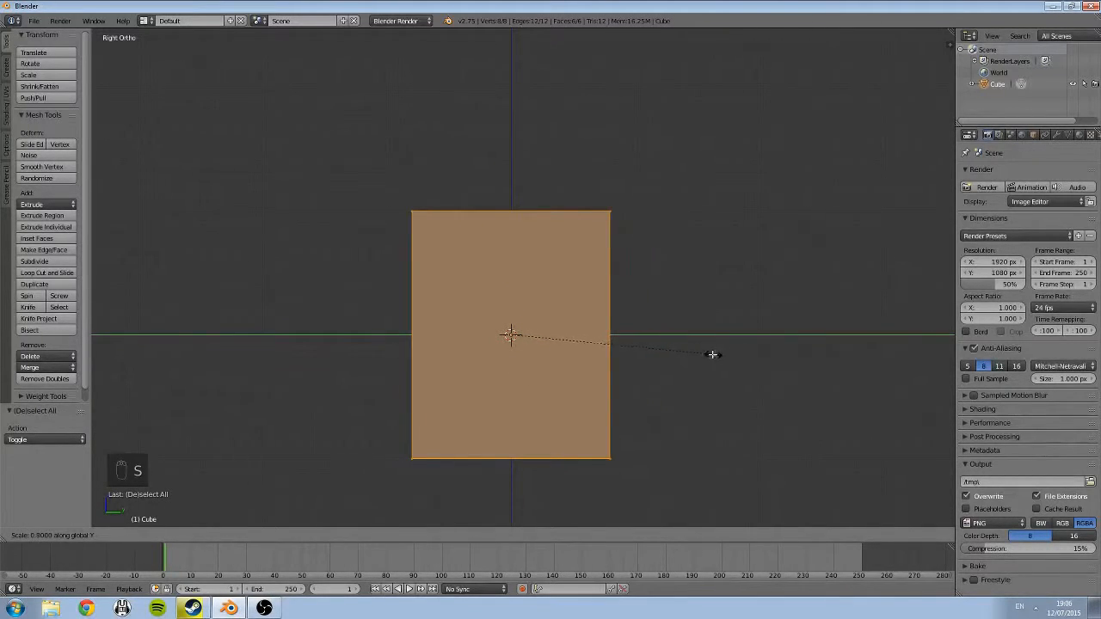
{"action": "left_click", "coordinate": [571, 346]}
{"action": "scroll", "coordinate": [519, 180], "scroll_direction": "up", "scroll_amount": 6}
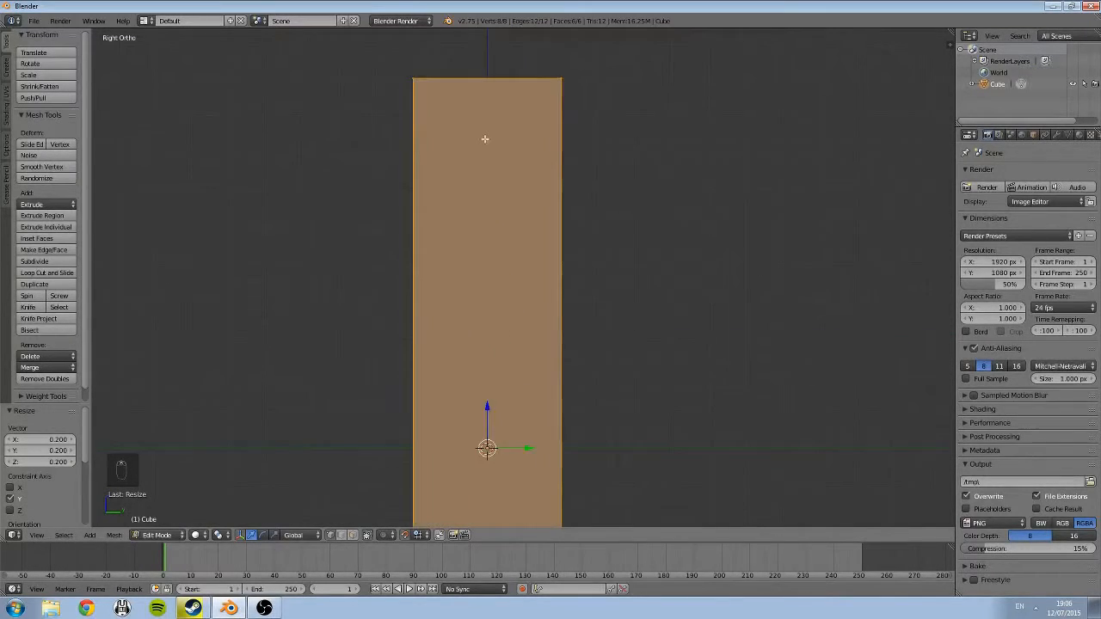
Examine the full height of the block in the right orthographic view and from an angle, leaving the whole mesh selected.
{"action": "middle_click_drag", "start_coordinate": [456, 81], "coordinate": [491, 209], "text": "shift"}
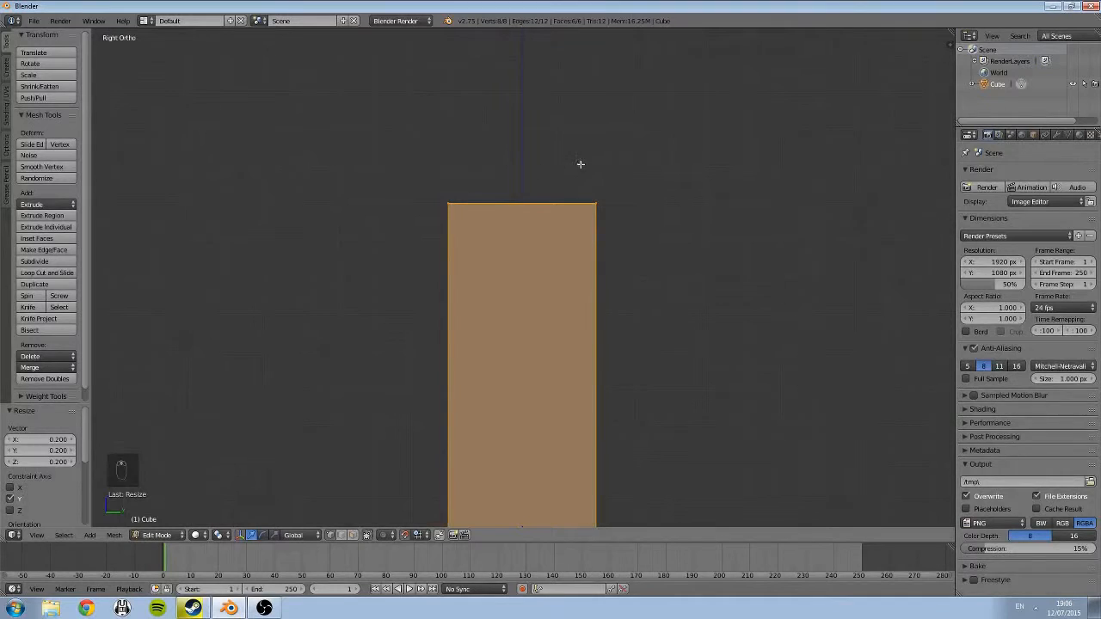
{"action": "middle_click_drag", "start_coordinate": [723, 283], "coordinate": [718, 216], "text": "shift"}
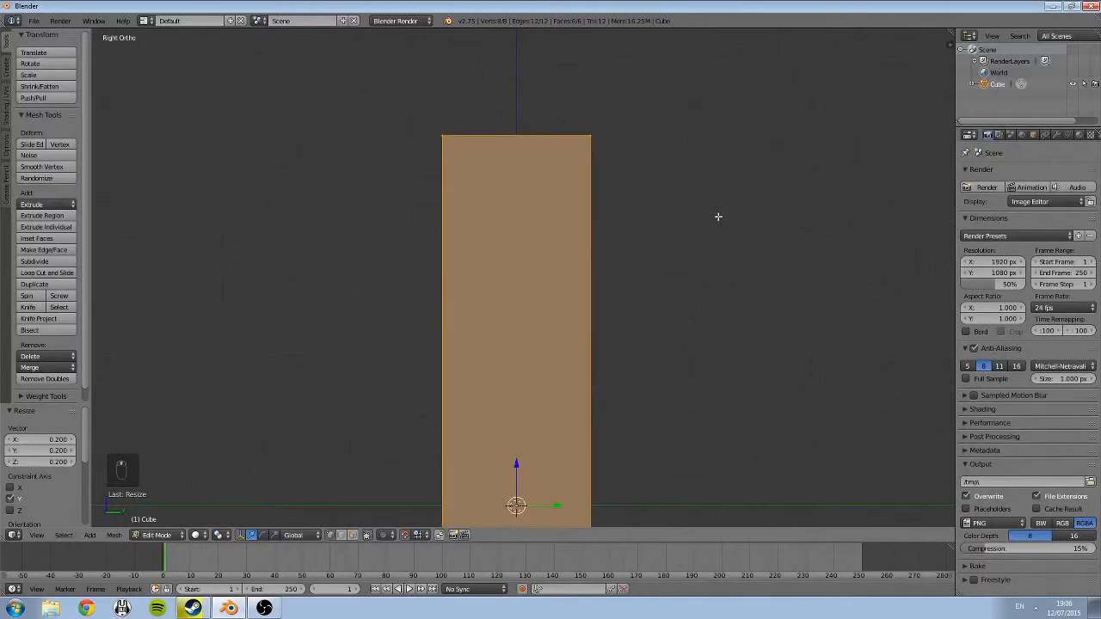
{"action": "scroll", "coordinate": [709, 226], "scroll_direction": "down", "scroll_amount": 5}
{"action": "middle_click_drag", "start_coordinate": [618, 327], "coordinate": [613, 276], "text": "shift"}
{"action": "key", "text": "a"}
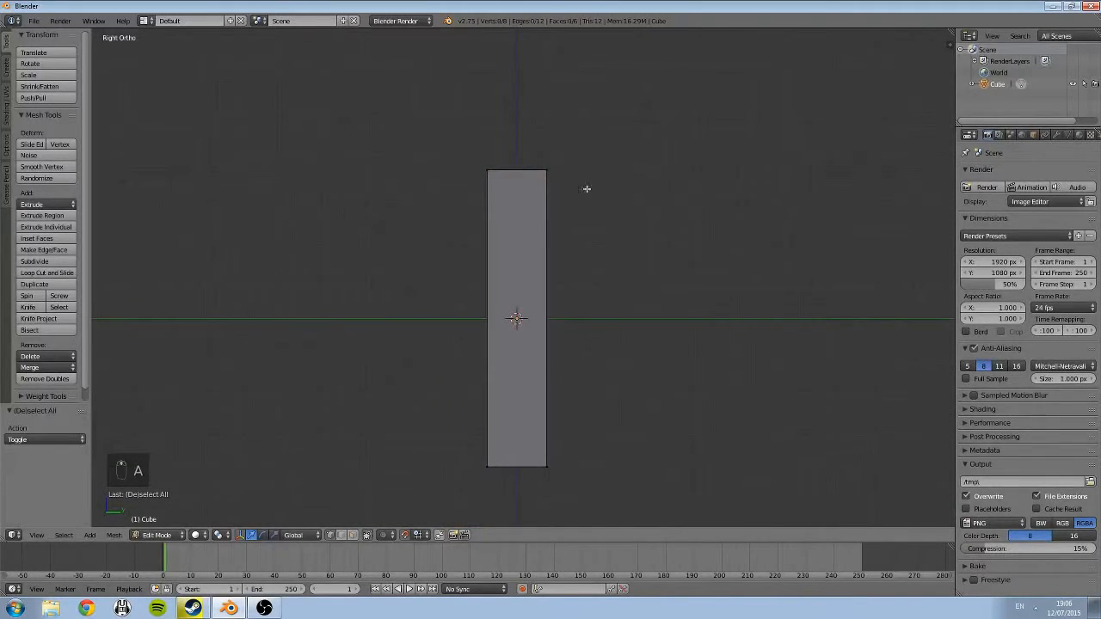
{"action": "middle_click_drag", "start_coordinate": [445, 325], "coordinate": [544, 305]}
{"action": "key", "text": "a"}
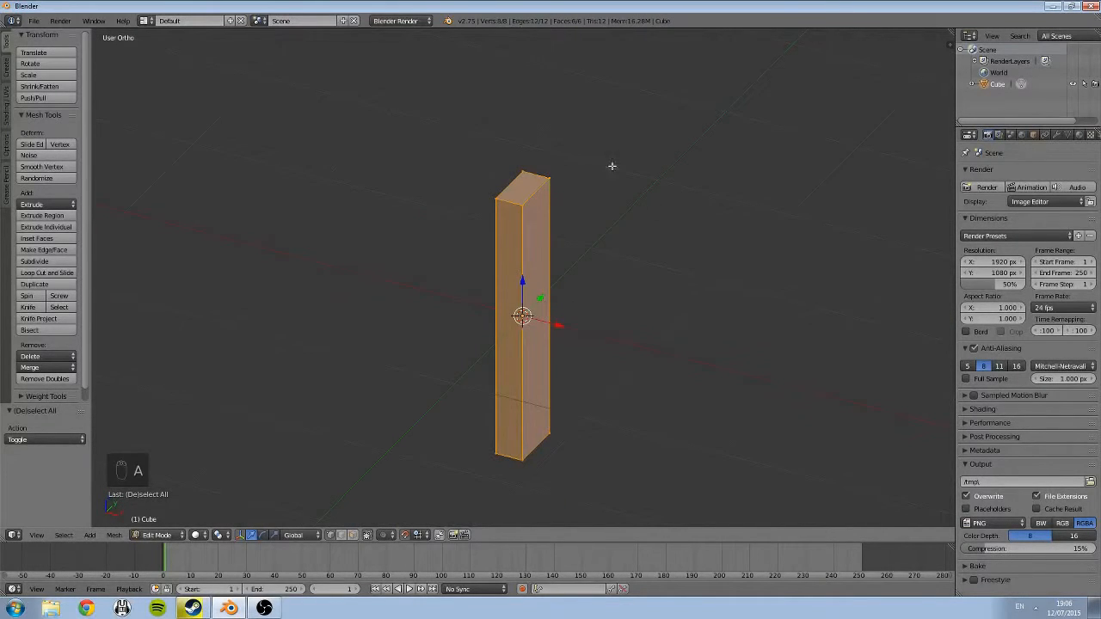
In the front orthographic view, scale the whole mesh to 0.9 along the X axis.
{"action": "key", "text": "KP_1"}
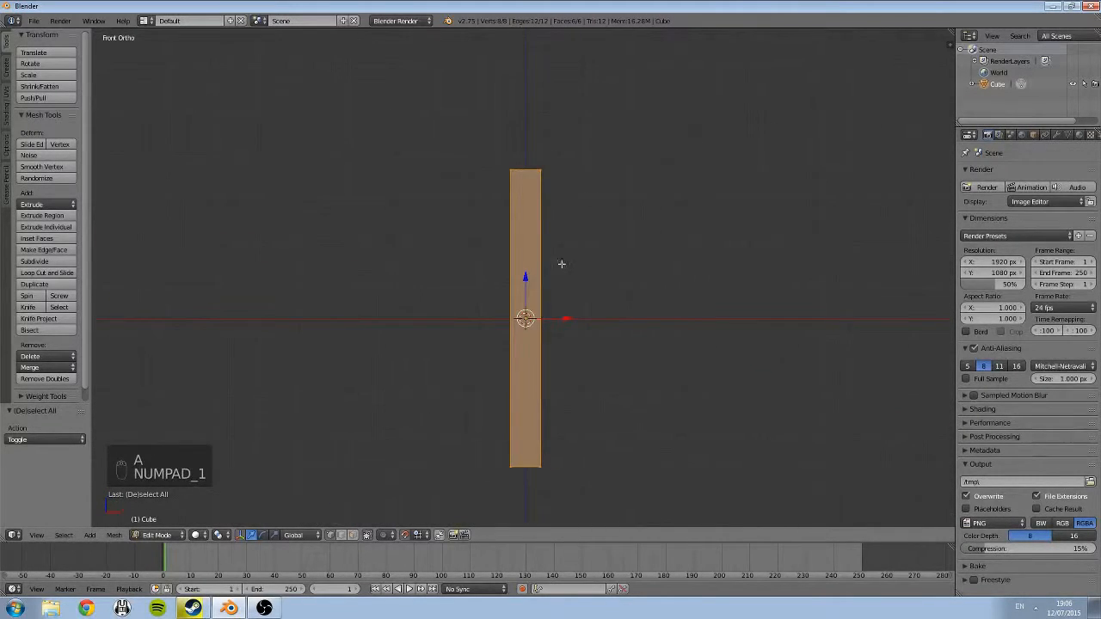
{"action": "scroll", "coordinate": [607, 226], "scroll_direction": "up", "scroll_amount": 2}
{"action": "middle_click_drag", "start_coordinate": [606, 234], "coordinate": [615, 361], "text": "shift"}
{"action": "scroll", "coordinate": [679, 258], "scroll_direction": "up", "scroll_amount": 7}
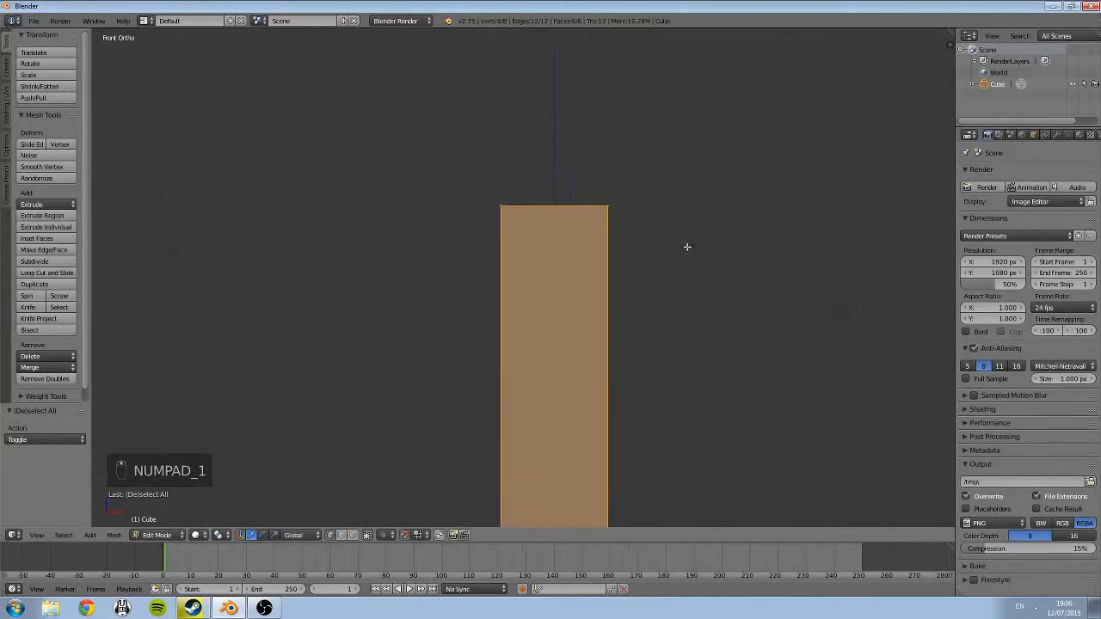
{"action": "middle_click_drag", "start_coordinate": [700, 248], "coordinate": [658, 330], "text": "shift"}
{"action": "key", "text": "s"}
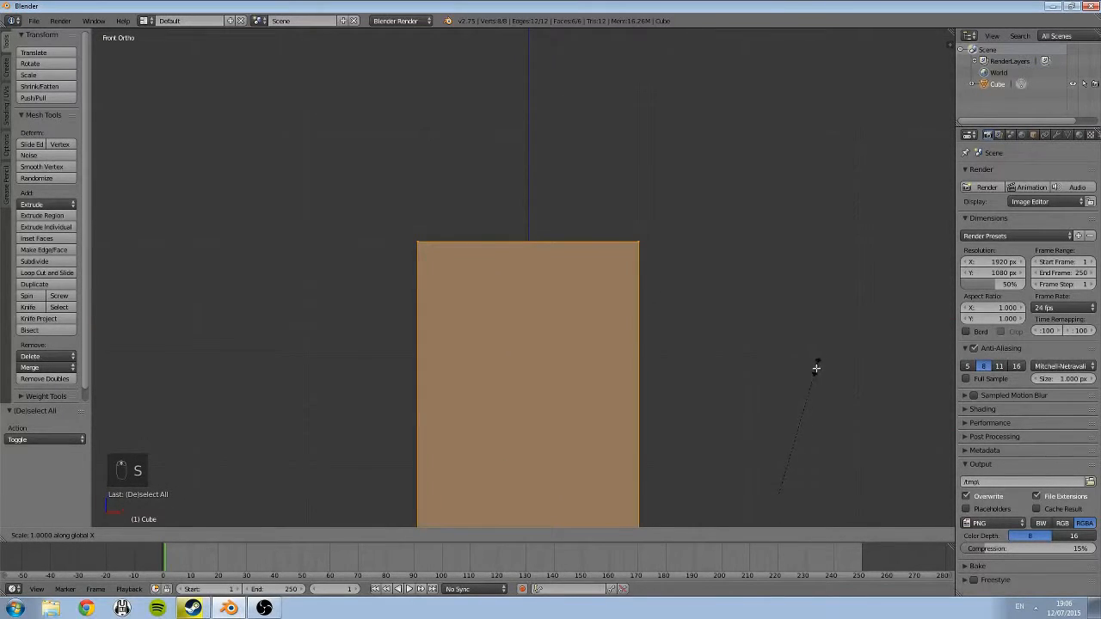
{"action": "key", "text": "x"}
{"action": "left_click", "coordinate": [708, 456]}
{"action": "scroll", "coordinate": [708, 457], "scroll_direction": "down", "scroll_amount": 4}
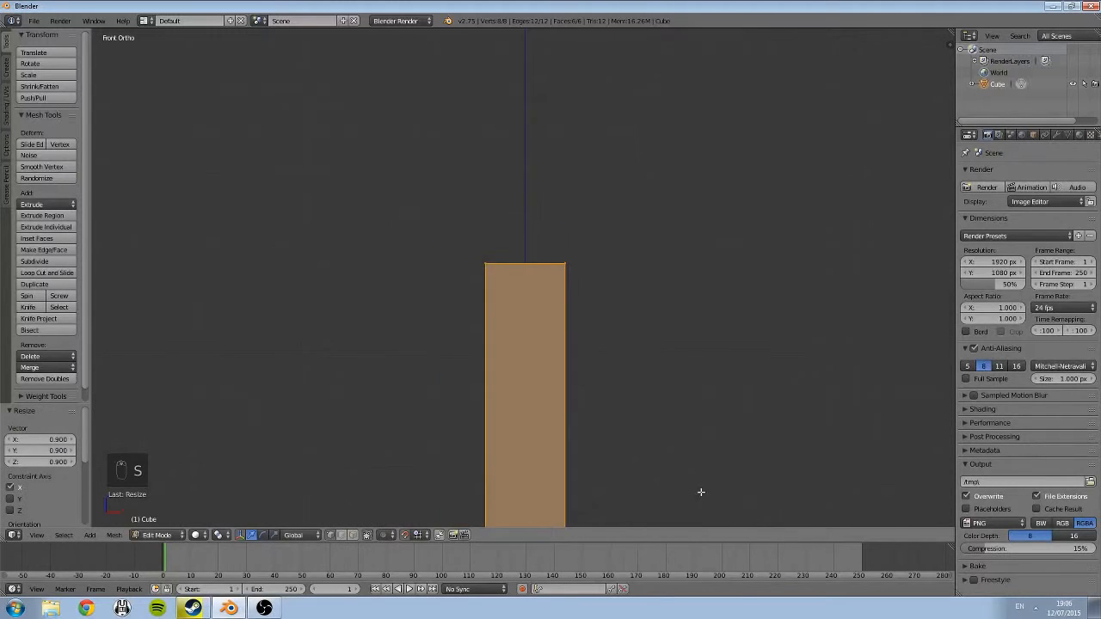
Thin the block further by scaling the whole mesh to 0.3 along the X axis.
{"action": "middle_click_drag", "start_coordinate": [700, 491], "coordinate": [690, 316], "text": "shift"}
{"action": "key", "text": "s"}
{"action": "key", "text": "x"}
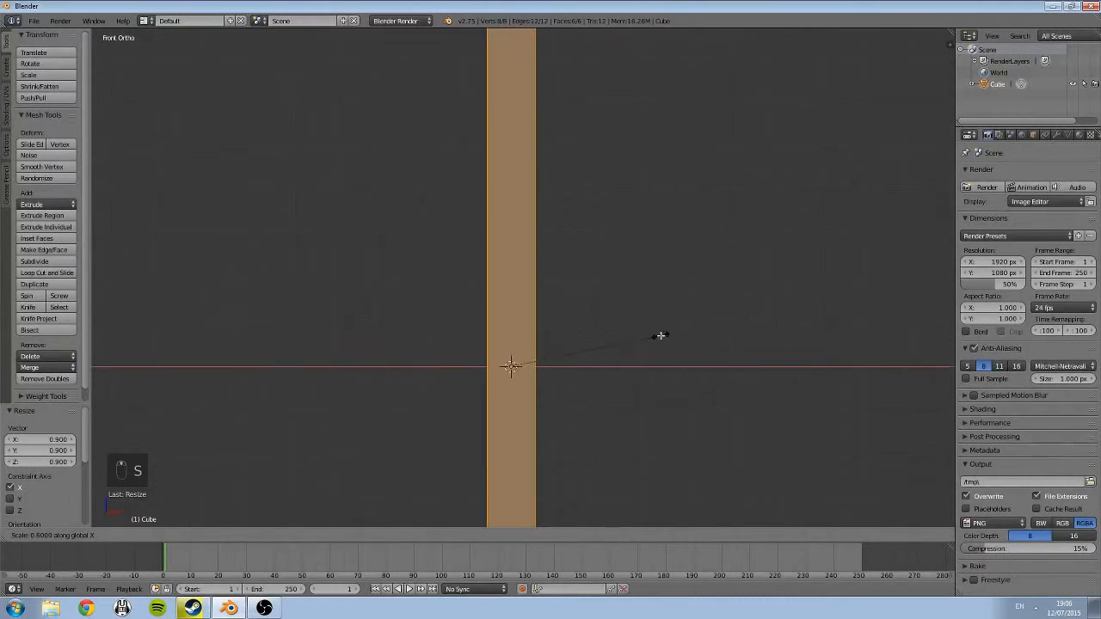
{"action": "left_click", "coordinate": [588, 376]}
{"action": "scroll", "coordinate": [590, 369], "scroll_direction": "up", "scroll_amount": 5}
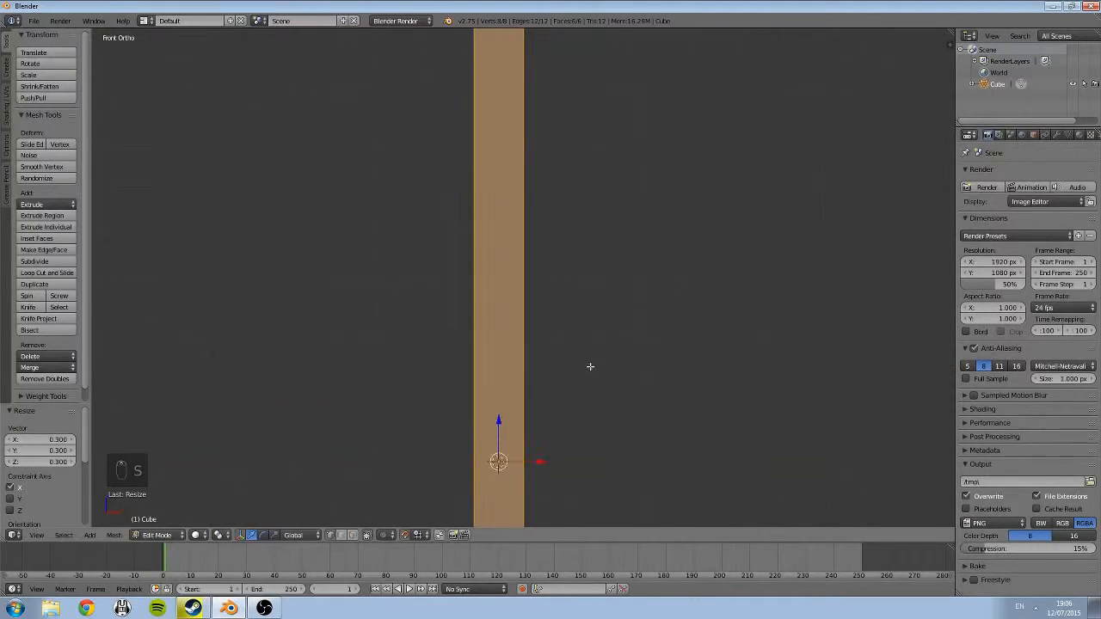
Scale the selected block once more along the X axis, to 0.8.
{"action": "middle_click_drag", "start_coordinate": [595, 285], "coordinate": [606, 129], "text": "shift"}
{"action": "key", "text": "s"}
{"action": "key", "text": "x"}
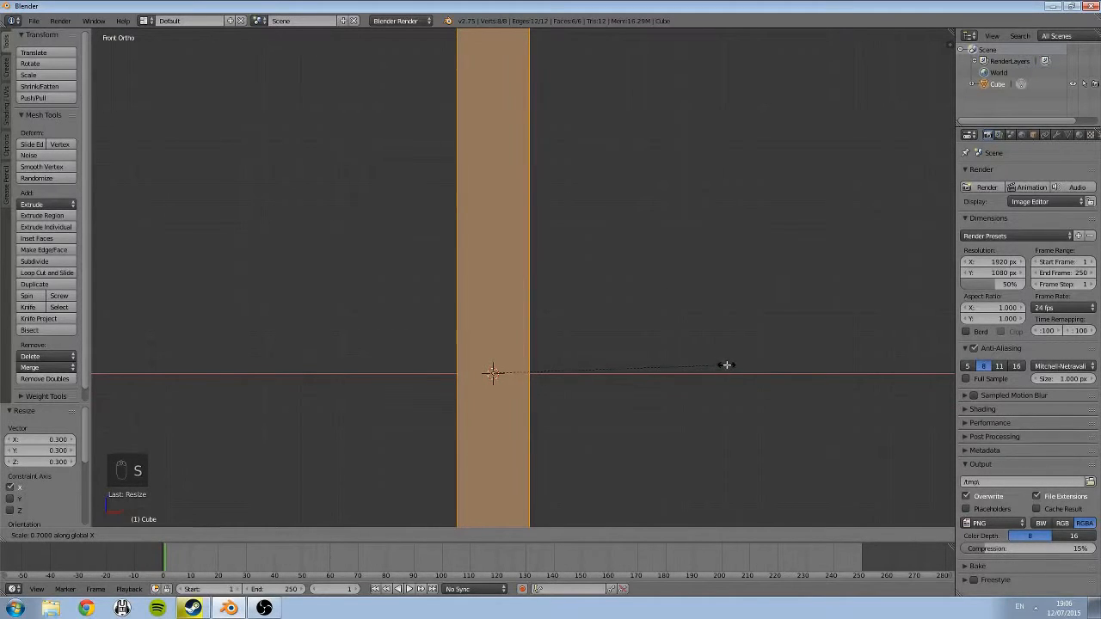
{"action": "left_click", "coordinate": [736, 361]}
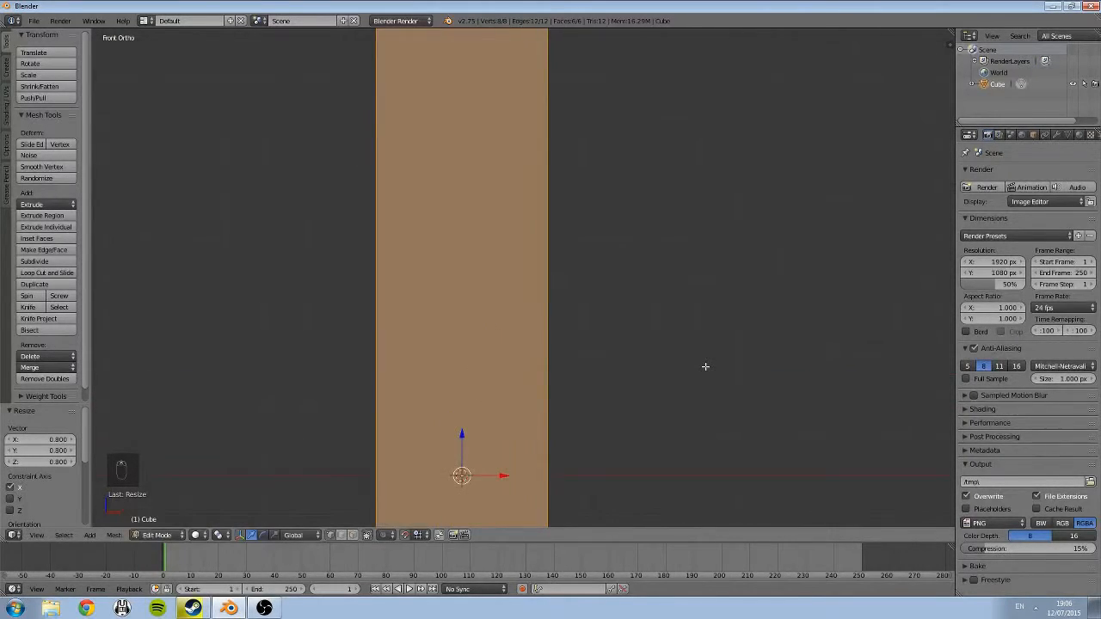
Deselect the mesh and examine the thinned block in the front and right orthographic views.
{"action": "scroll", "coordinate": [699, 366], "scroll_direction": "down", "scroll_amount": 14}
{"action": "key", "text": "a"}
{"action": "middle_click_drag", "start_coordinate": [570, 233], "coordinate": [597, 347], "text": "shift"}
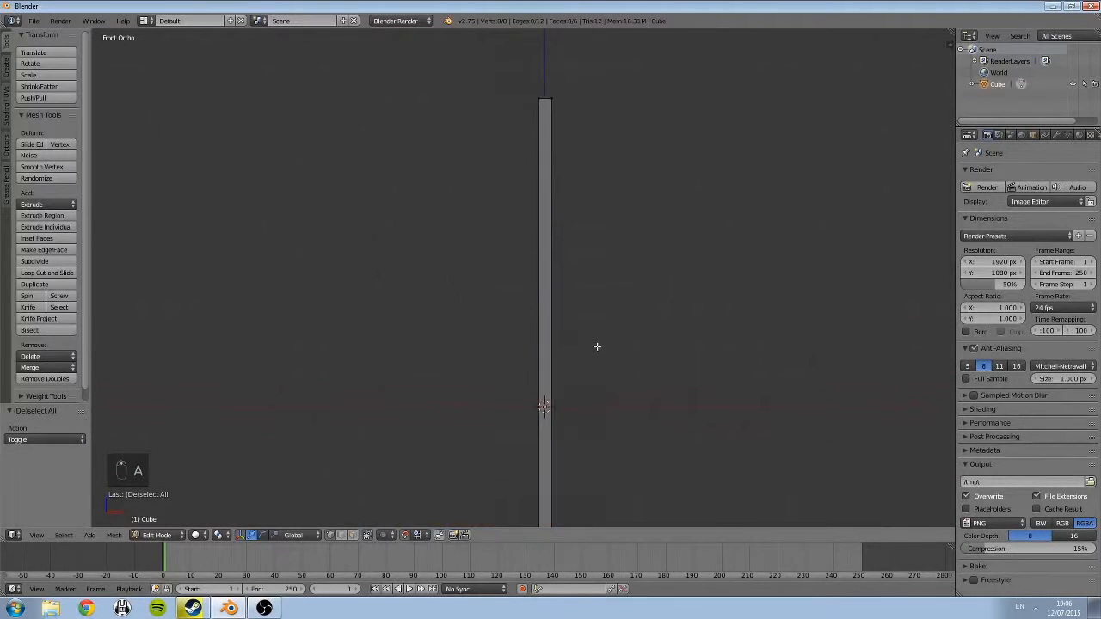
{"action": "key", "text": "KP_3"}
{"action": "scroll", "coordinate": [531, 341], "scroll_direction": "down", "scroll_amount": 5}
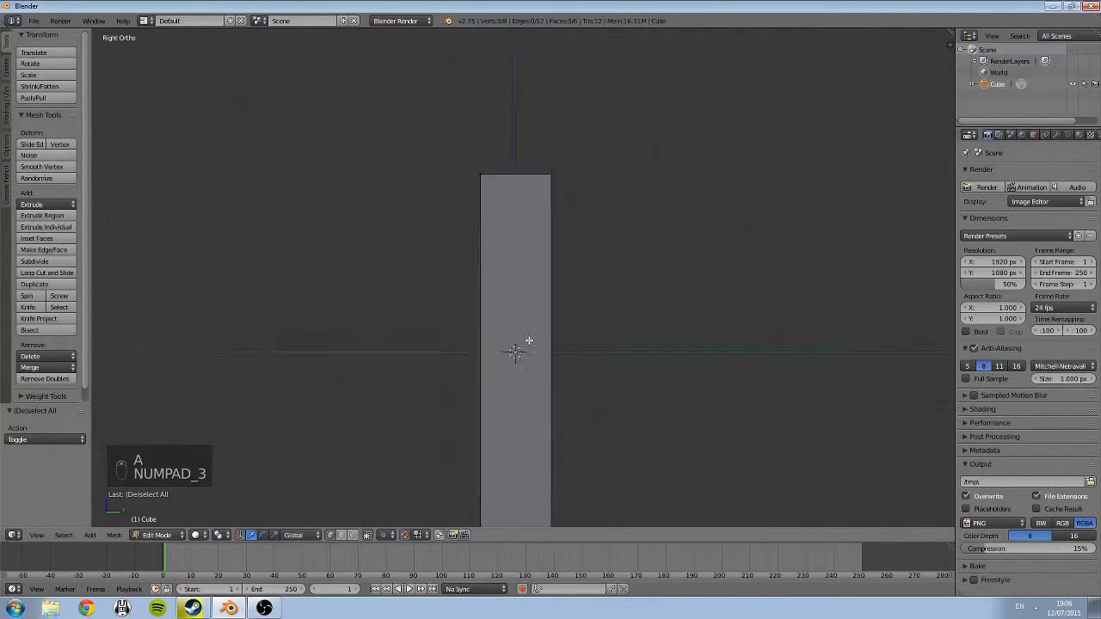
{"action": "middle_click_drag", "start_coordinate": [520, 344], "coordinate": [576, 307], "text": "shift"}
Select the whole mesh and widen it in the front orthographic view by scaling to 3.5 along the X axis.
{"action": "key", "text": "a"}
{"action": "key", "text": "KP_1"}
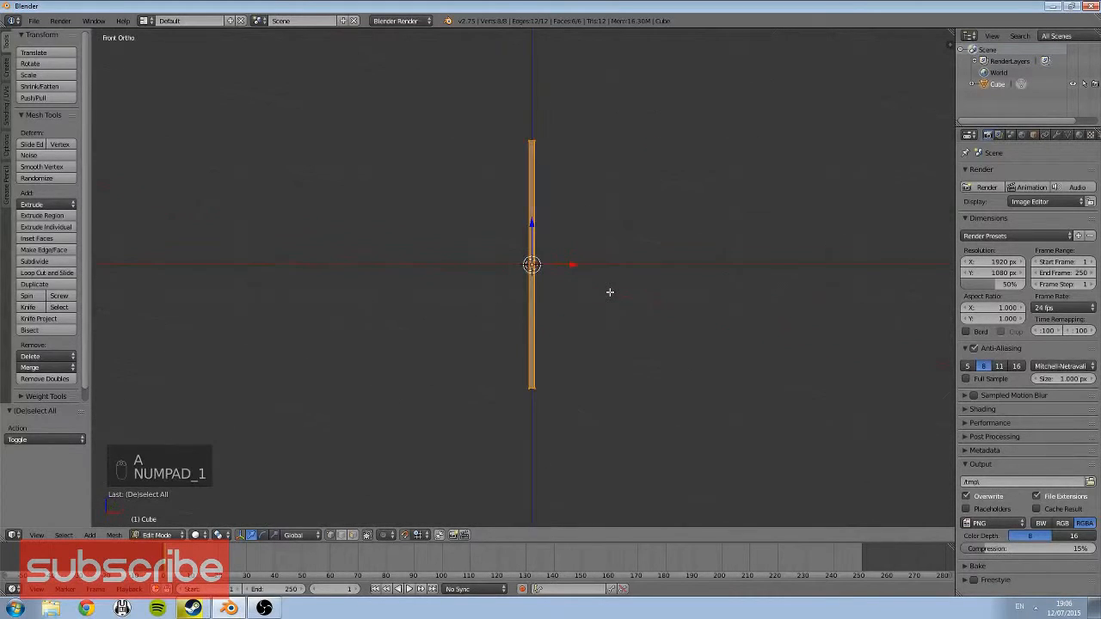
{"action": "middle_click_drag", "start_coordinate": [651, 221], "coordinate": [629, 295], "text": "shift"}
{"action": "scroll", "coordinate": [578, 277], "scroll_direction": "up", "scroll_amount": 4}
{"action": "key", "text": "s"}
{"action": "key", "text": "x"}
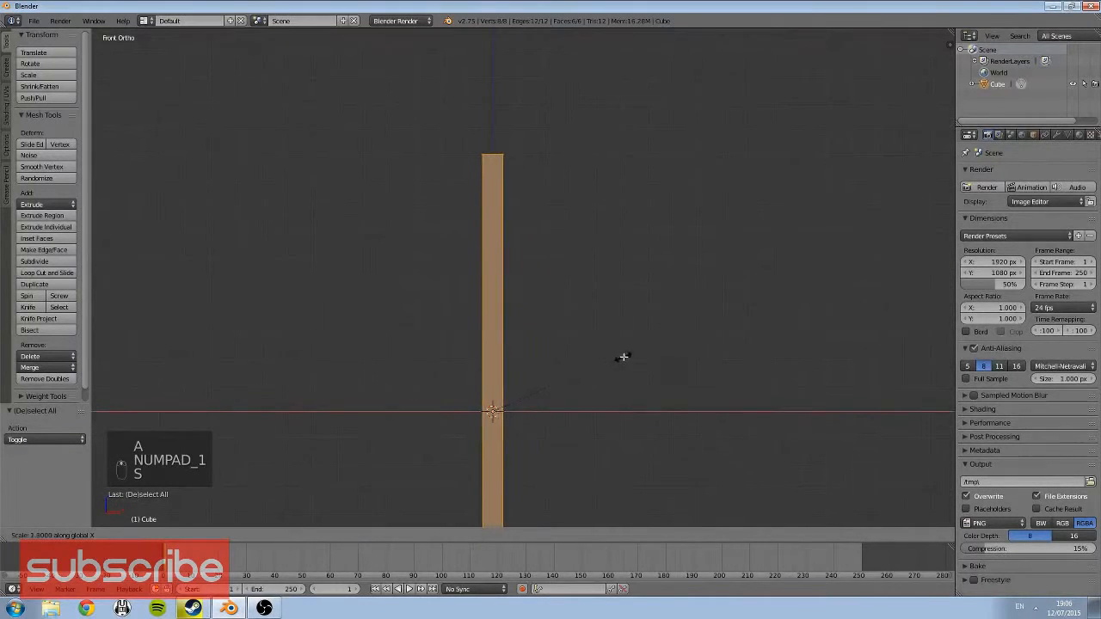
{"action": "left_click", "coordinate": [749, 342]}
Widen the selected block further with another scale of about 1.2 along the X axis.
{"action": "key", "text": "s"}
{"action": "left_click", "coordinate": [556, 403]}
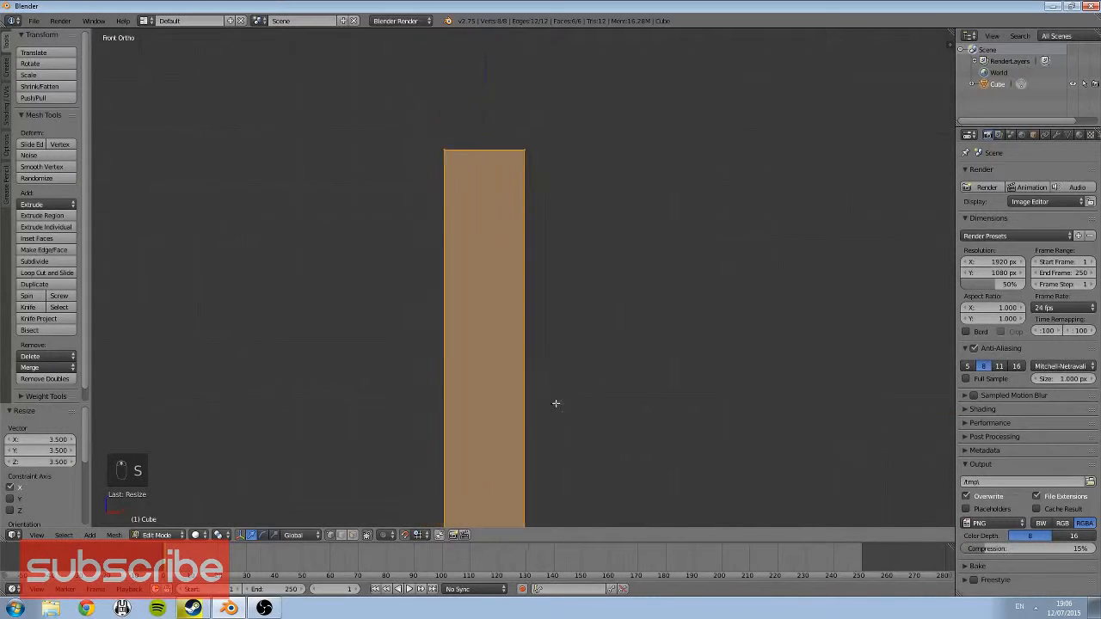
{"action": "key", "text": "s"}
{"action": "key", "text": "x"}
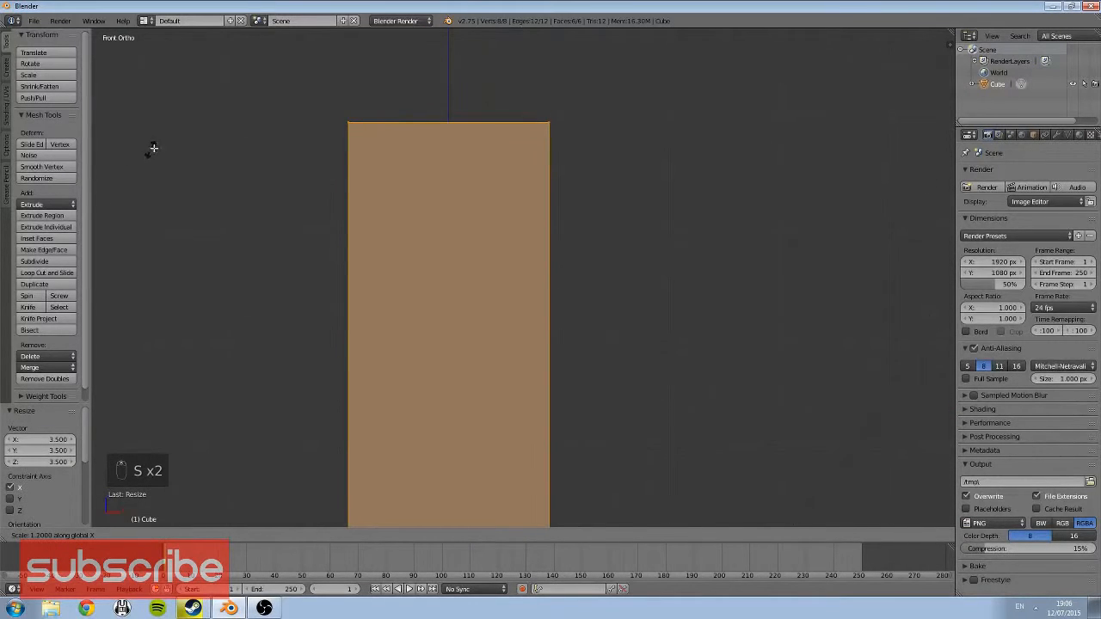